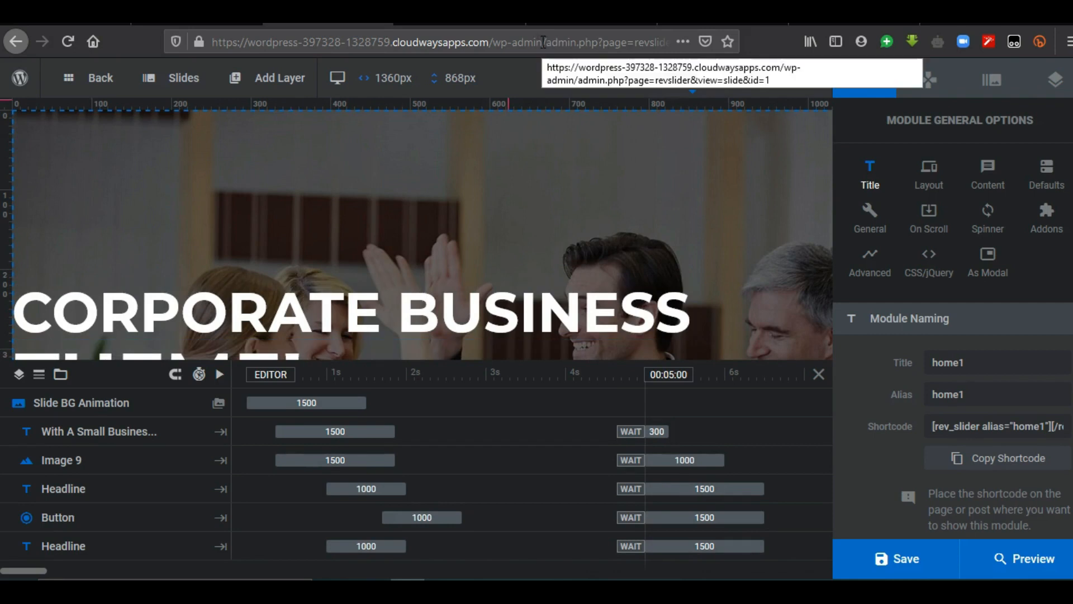
Copy the site's address up to wp-admin and load the WordPress dashboard from it in a new browser tab
drag(543, 42, 220, 39)
key(ctrl+c)
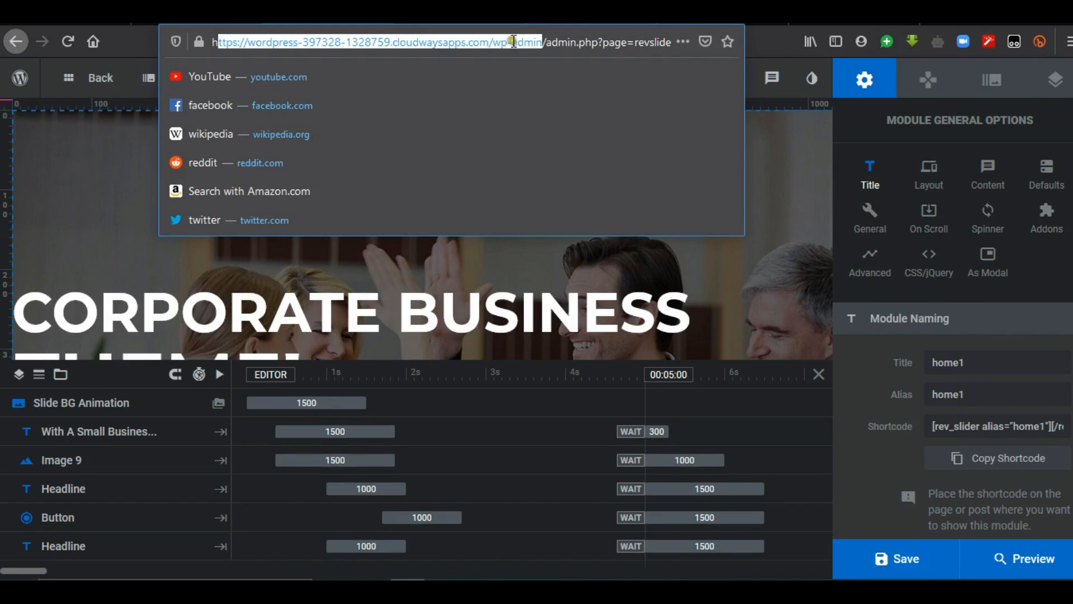
key(ctrl+t)
key(ctrl+v)
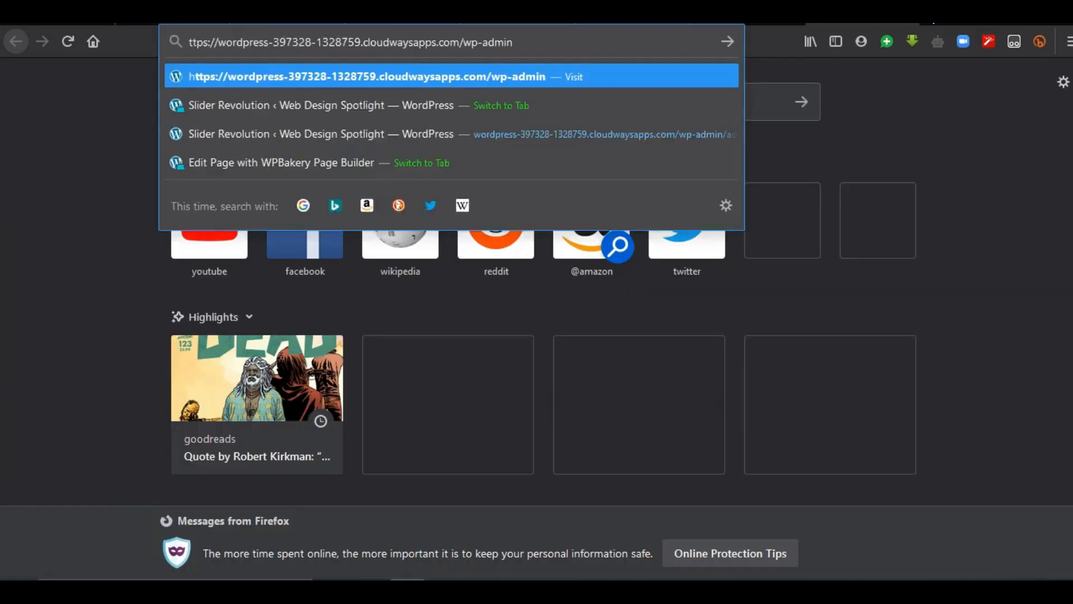
key(Return)
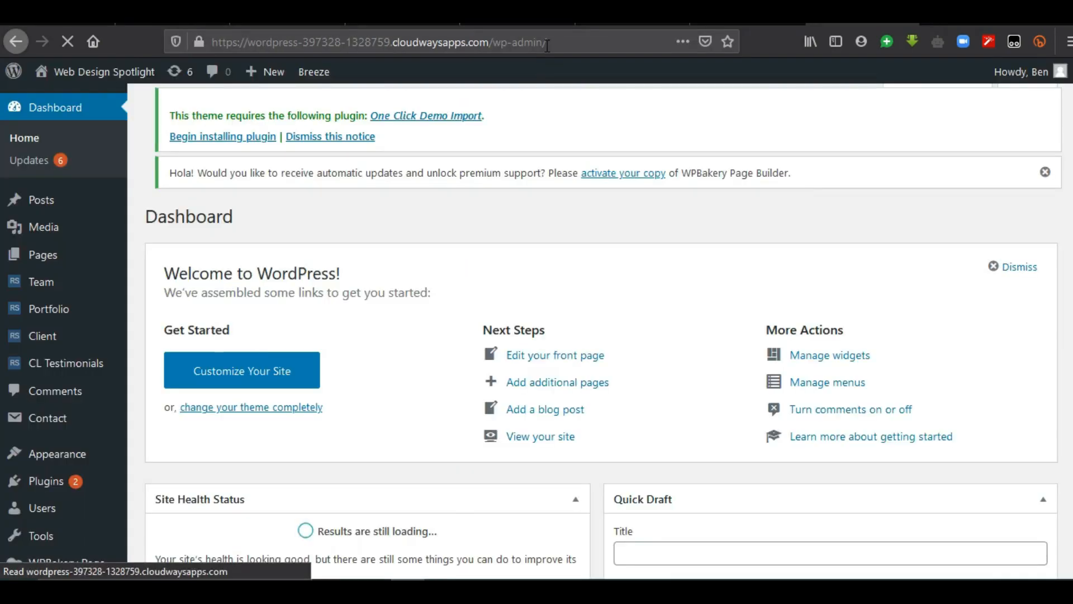
Find the home1 module among the Slider Revolution modules and open it for editing
scroll(559, 336, down, 10)
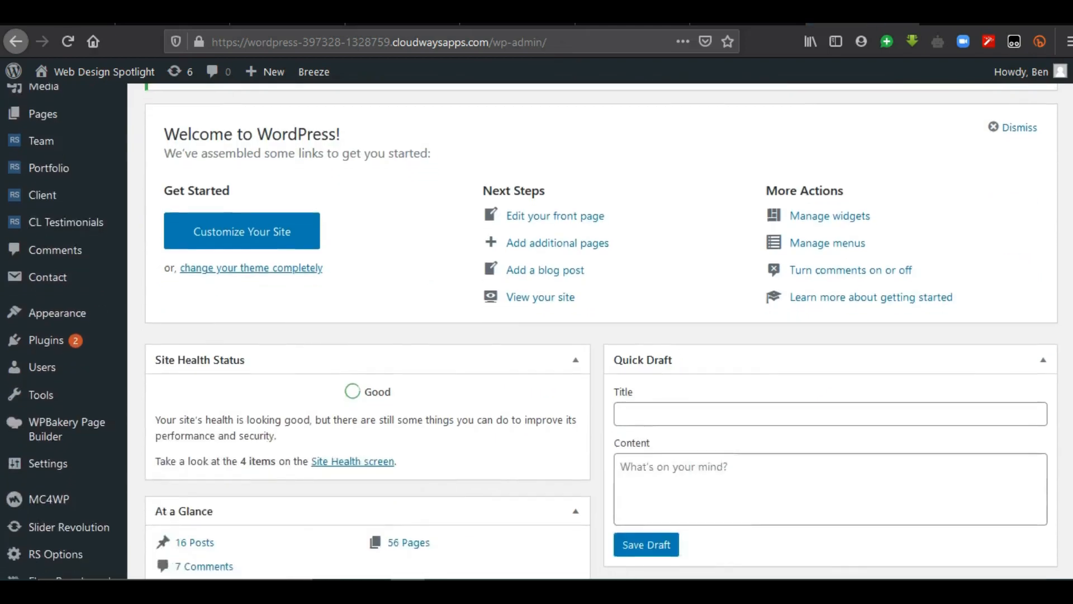
click(39, 477)
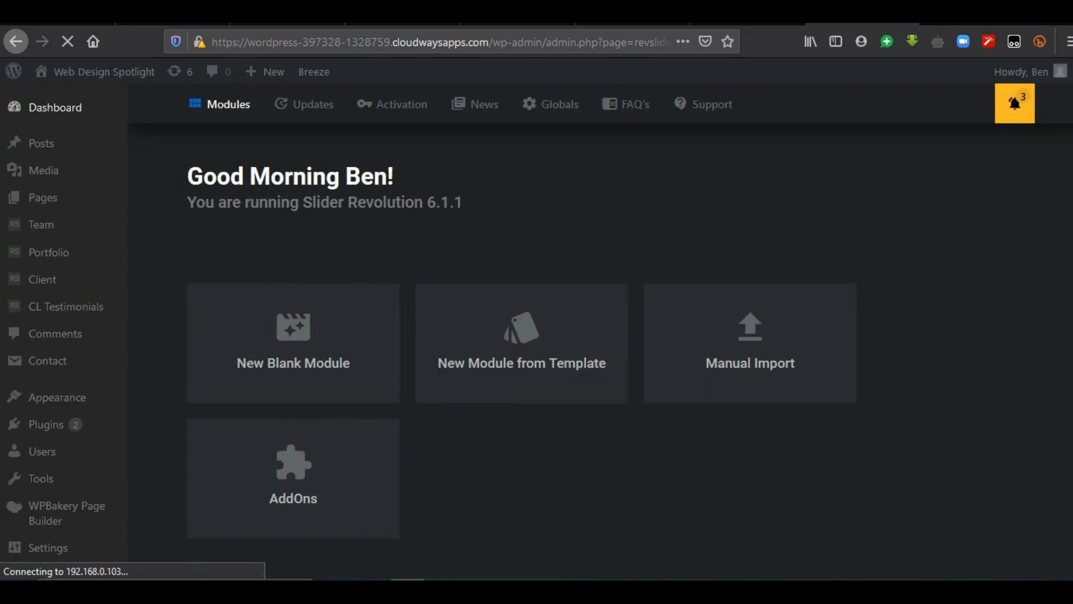
scroll(911, 400, down, 6)
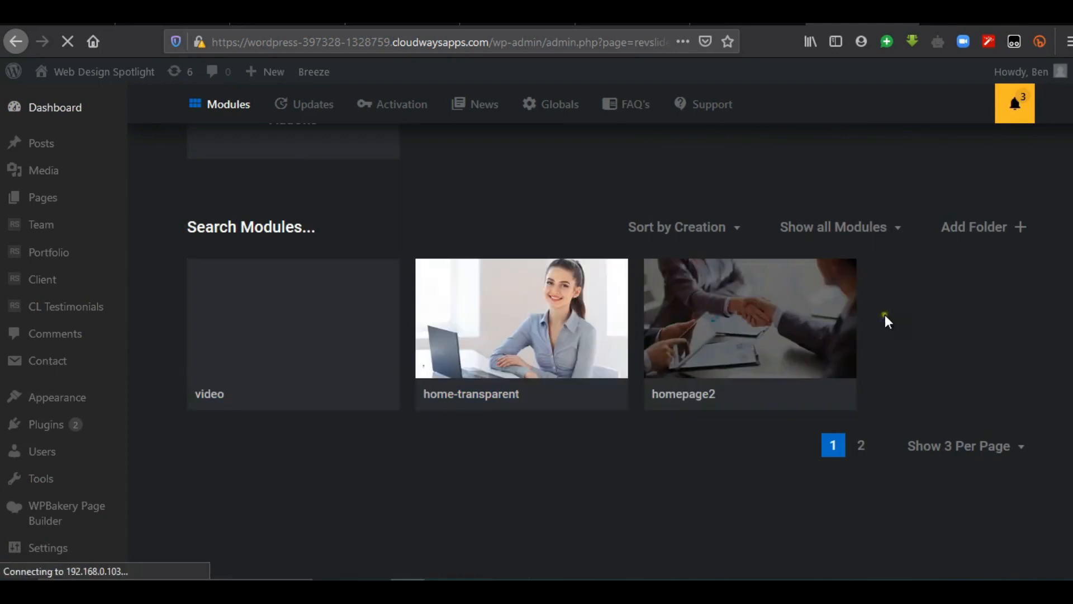
click(861, 445)
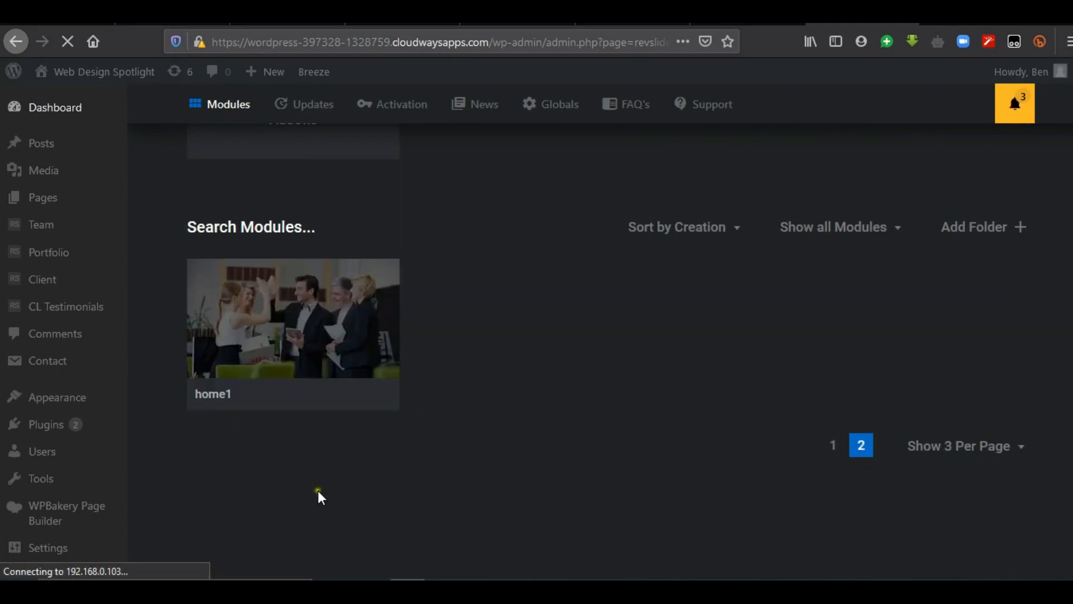
click(297, 319)
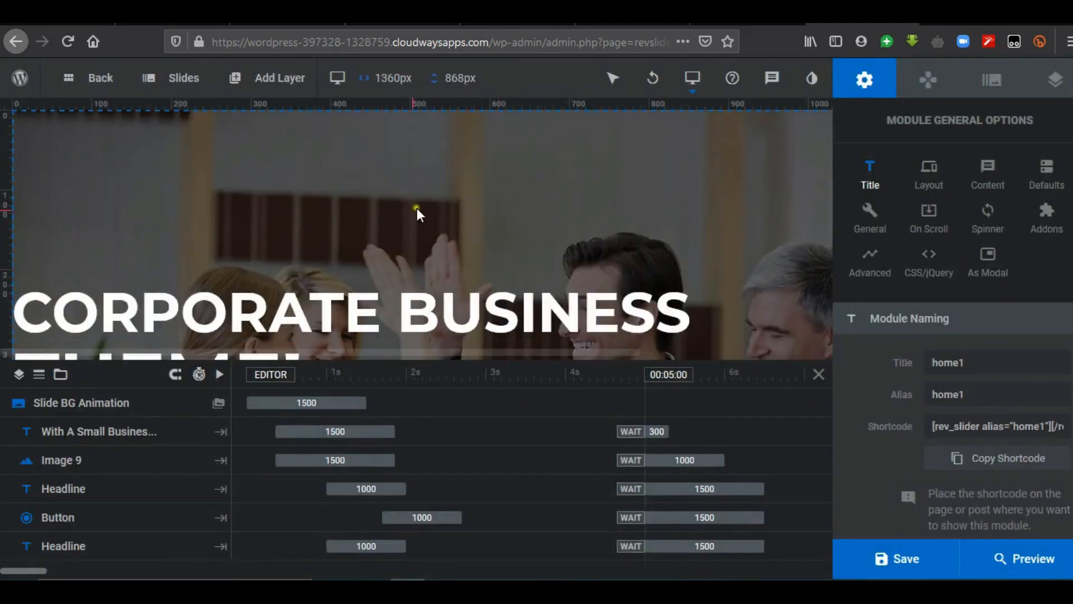
Collapse the timeline to enlarge the slide canvas and reduce the page zoom to 90%
click(382, 24)
click(818, 374)
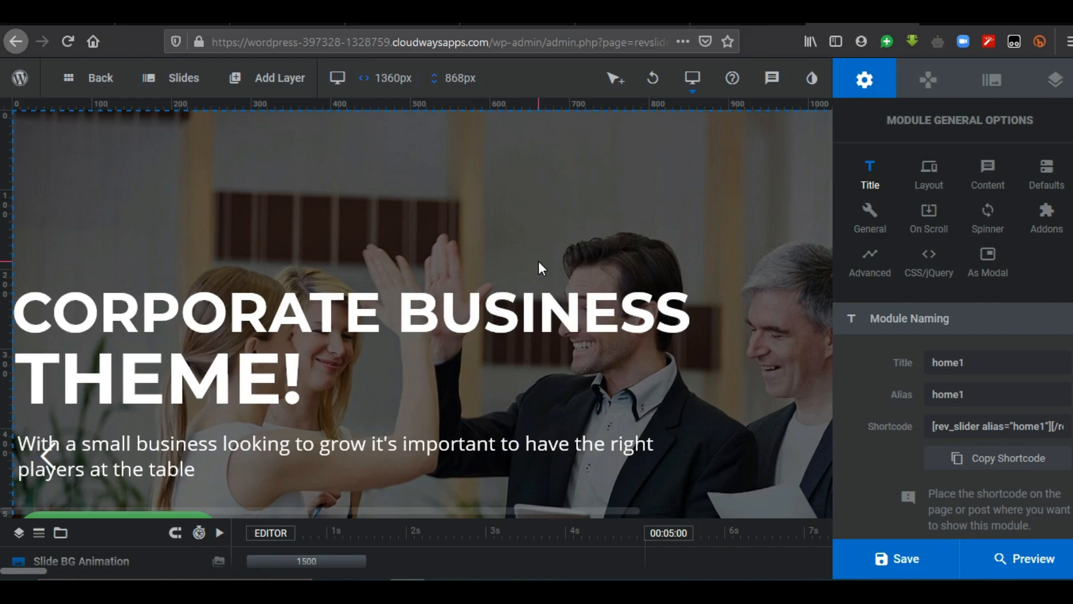
key(ctrl+minus)
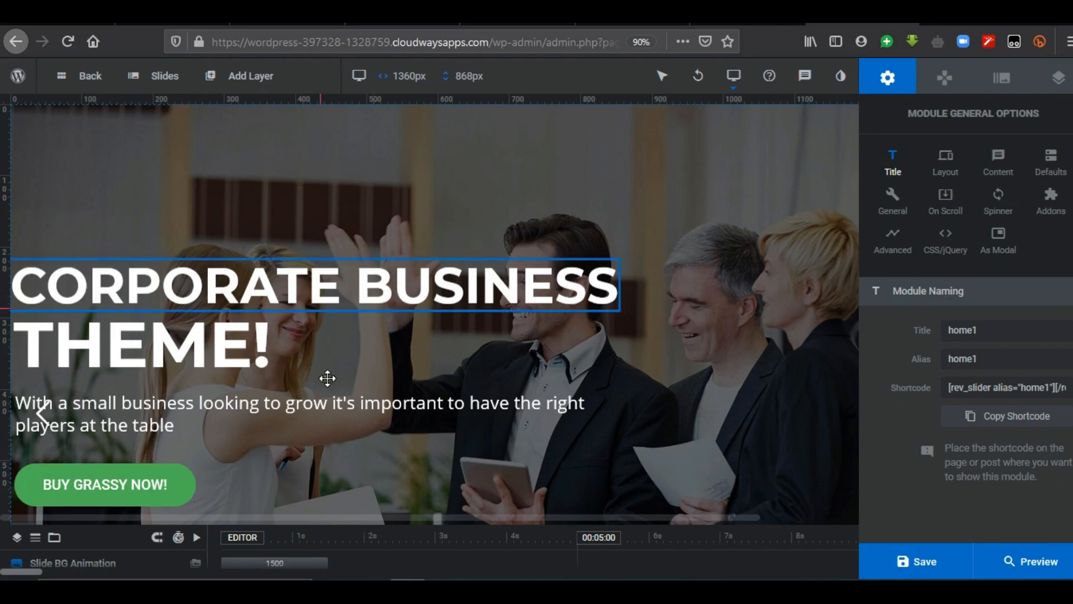
Open the media library for the slide's background image and look through the upload and existing-image options
right_click(207, 184)
mouse_move(256, 203)
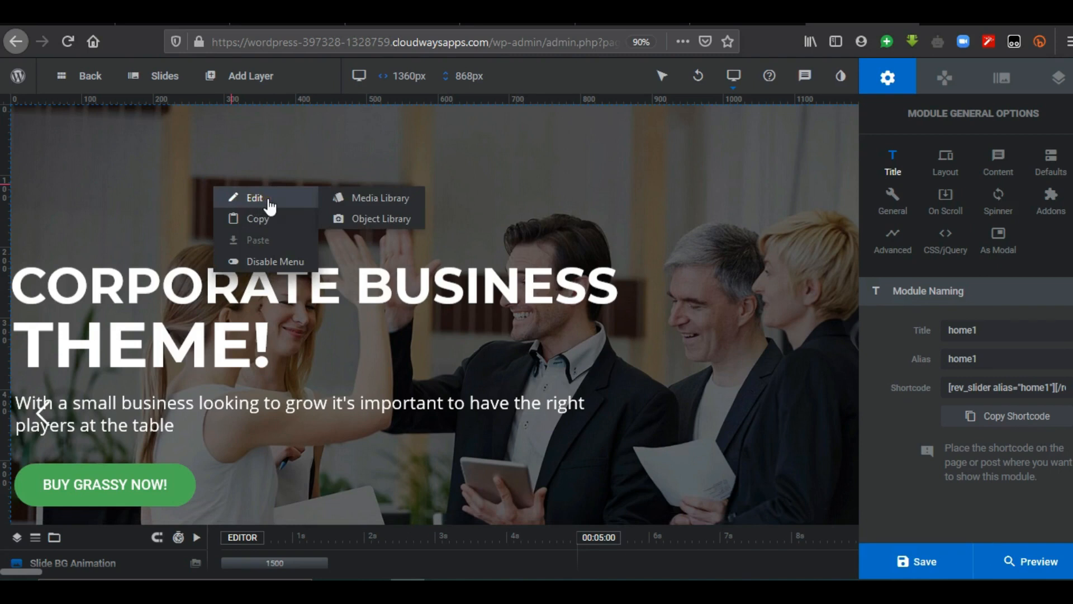
click(356, 202)
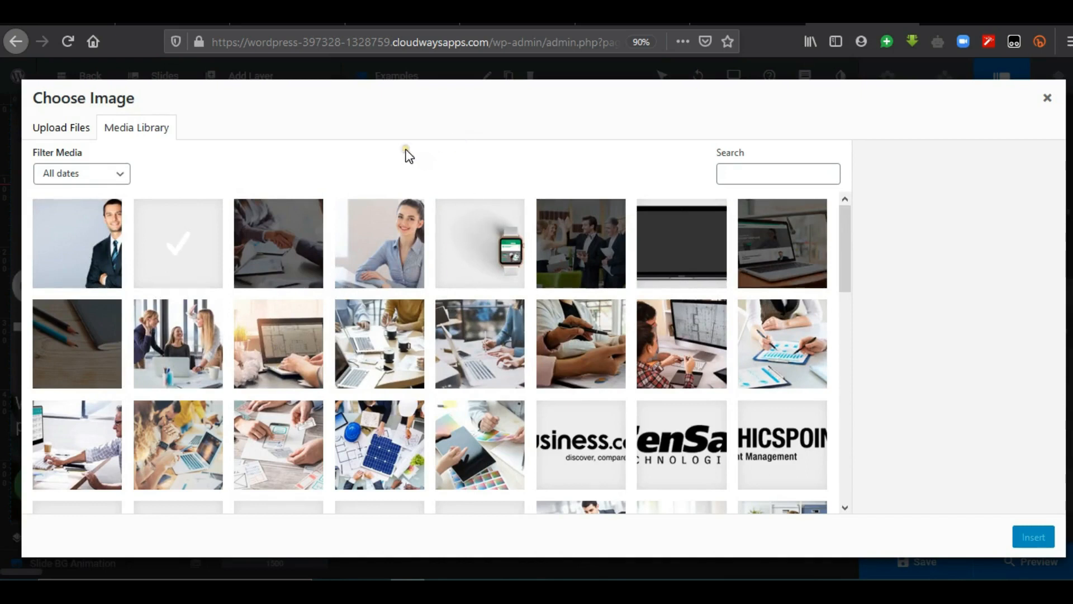
click(79, 126)
click(132, 128)
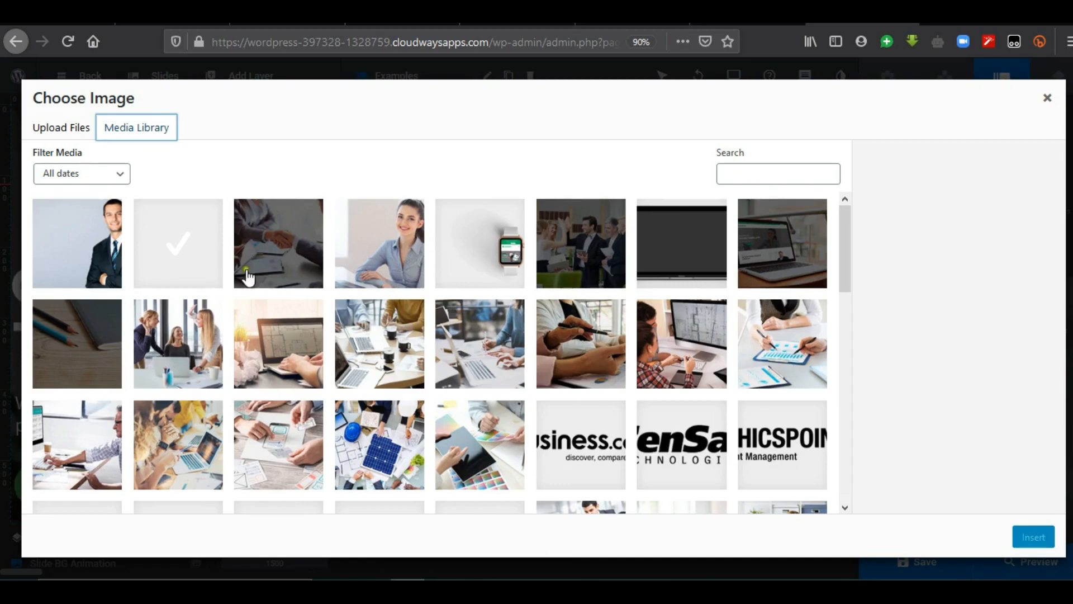
Upload the Home slider 1 image from the Desktop's IMAGES folder and insert it as the slide background
click(56, 129)
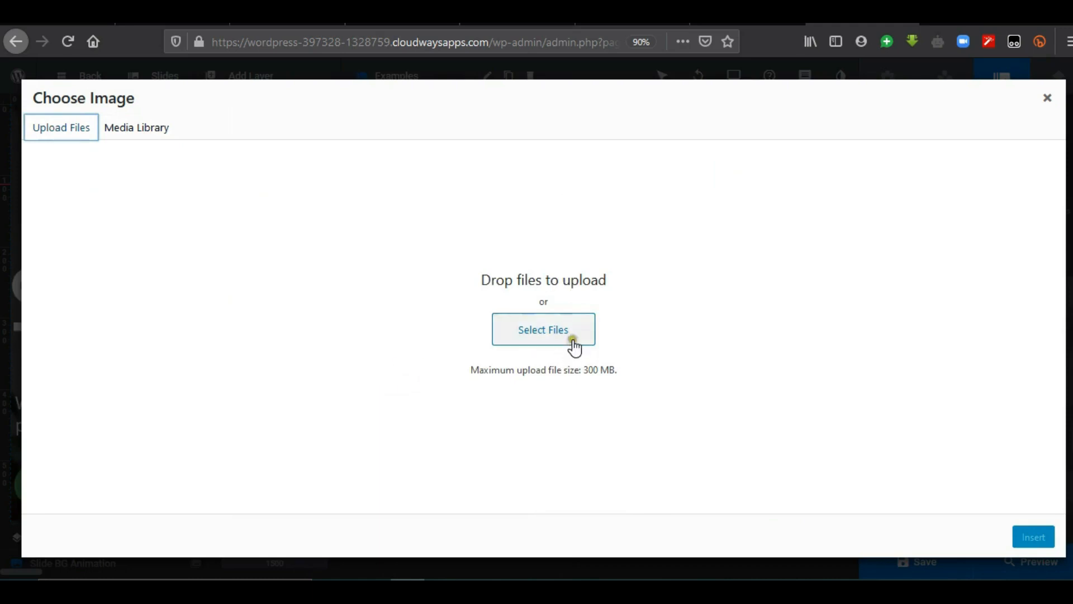
click(551, 335)
click(531, 344)
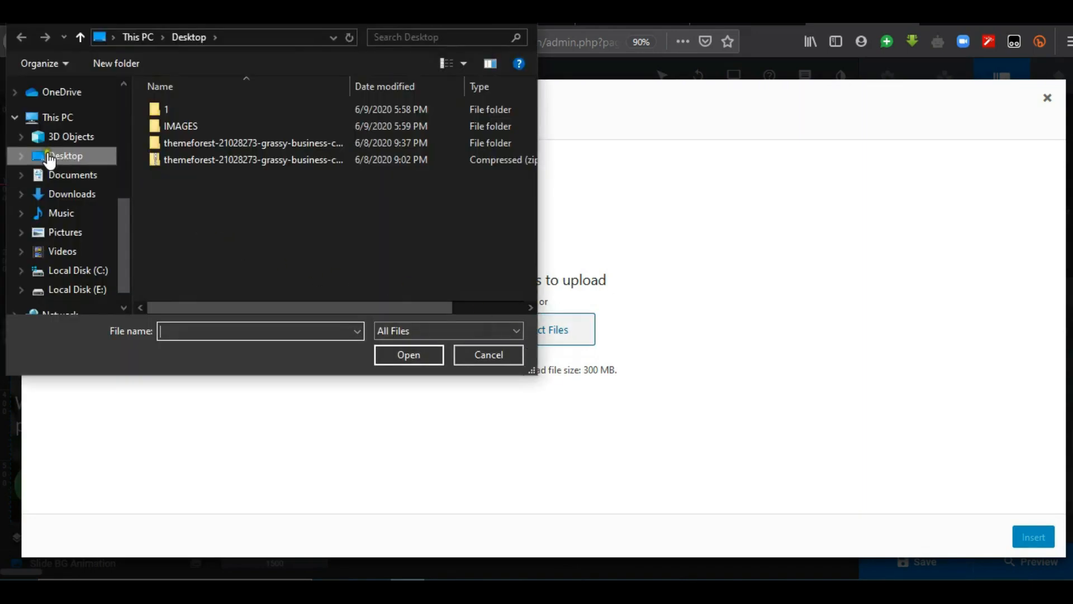
double_click(194, 130)
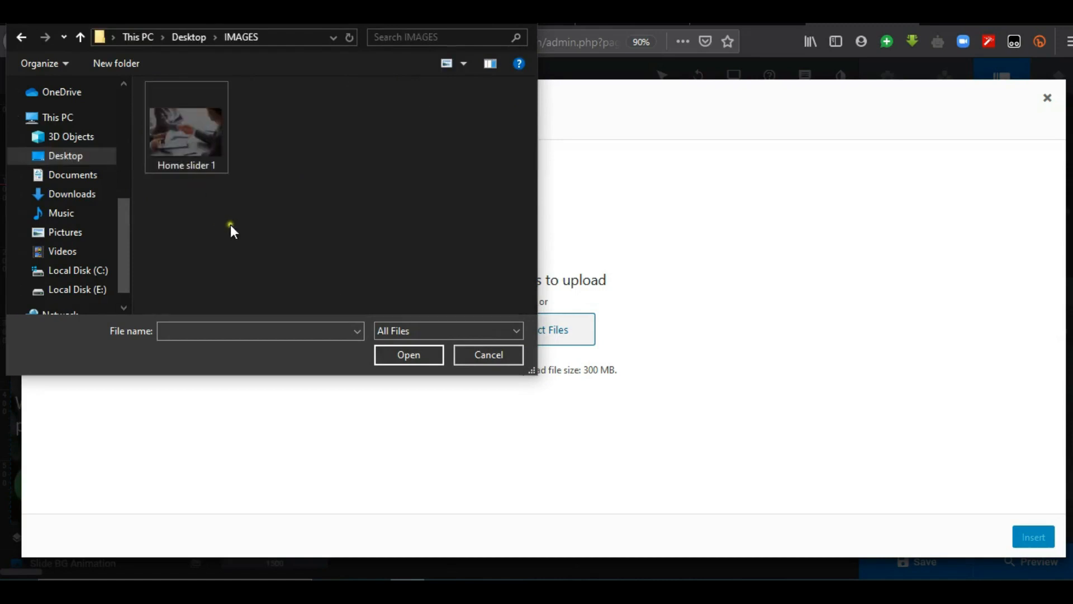
double_click(198, 132)
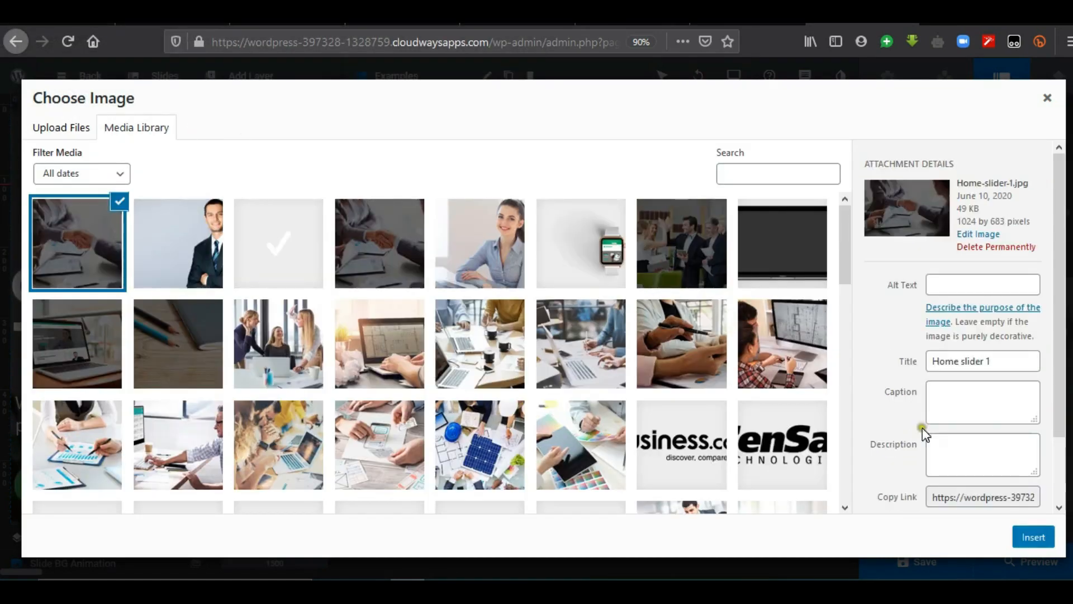
click(1039, 539)
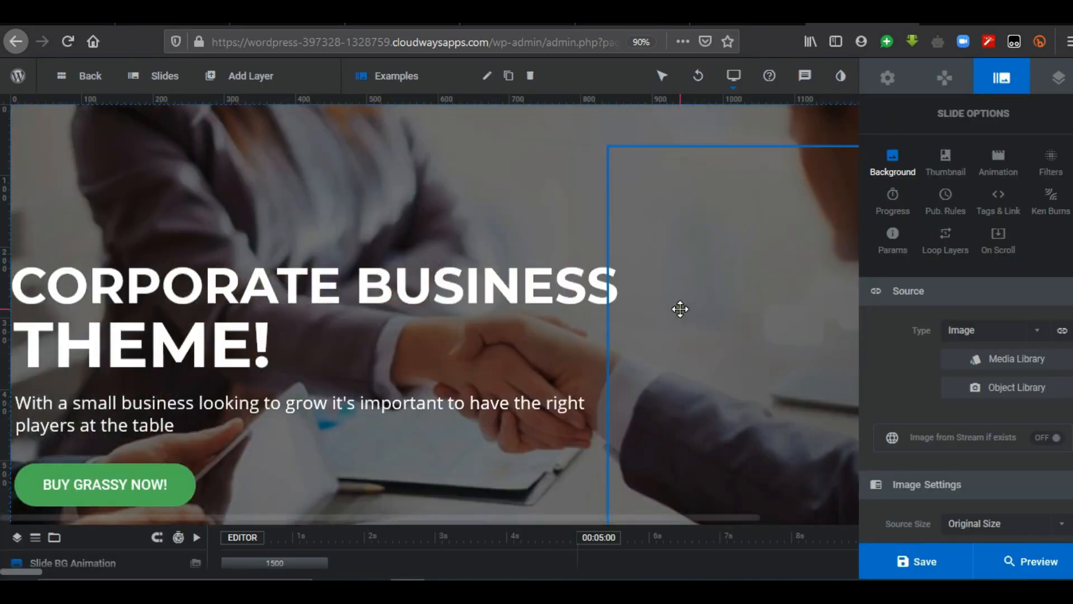
Replace the slide background with Home slider 1 again, this time dropping the file from the IMAGES folder into the uploader
right_click(367, 202)
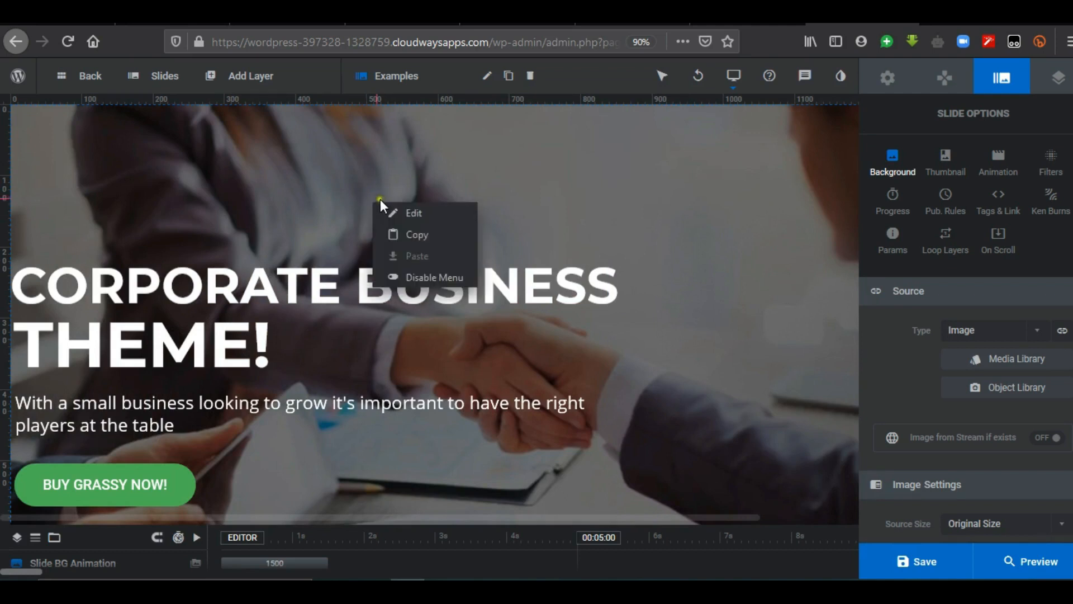
mouse_move(394, 212)
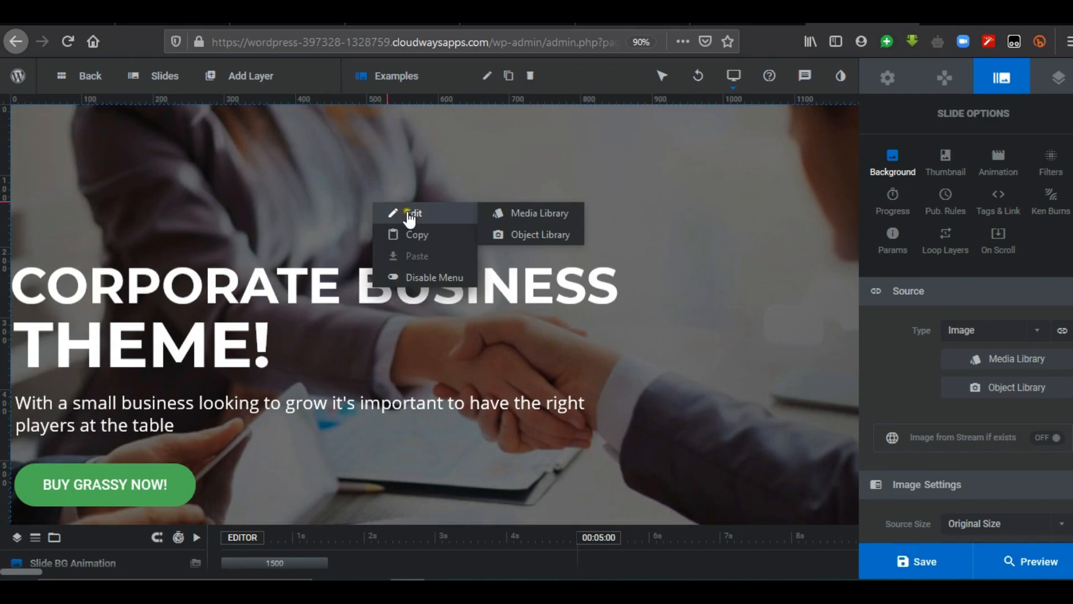
click(526, 218)
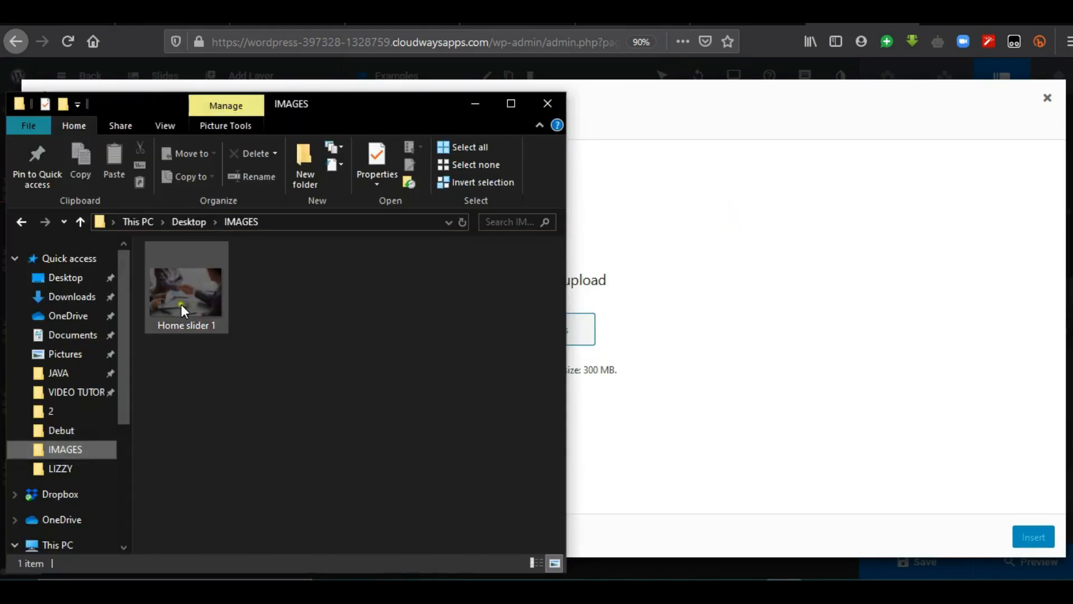
drag(181, 304, 675, 304)
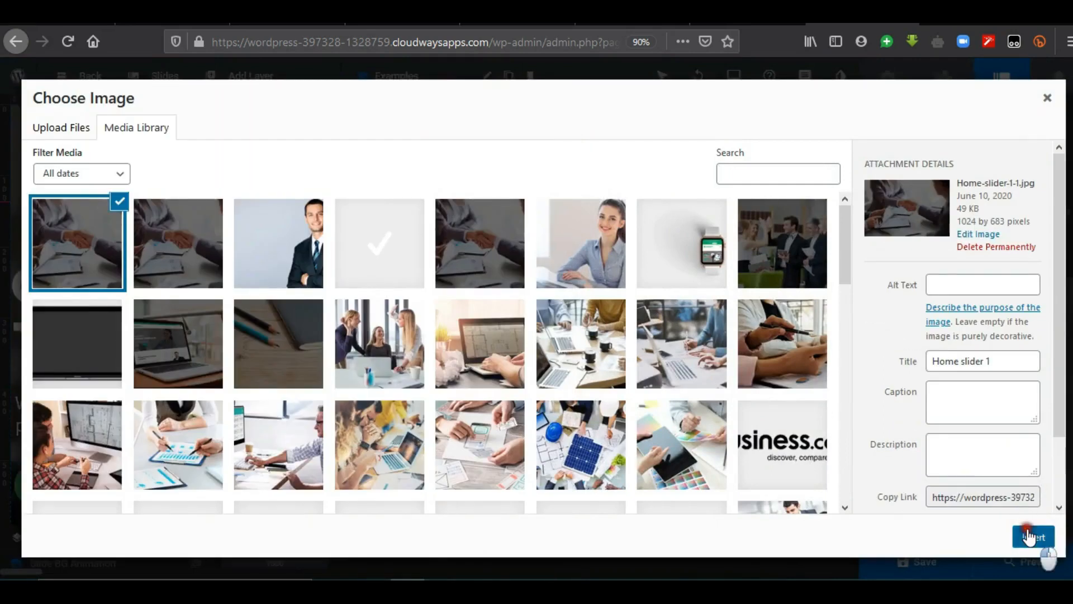
click(1029, 535)
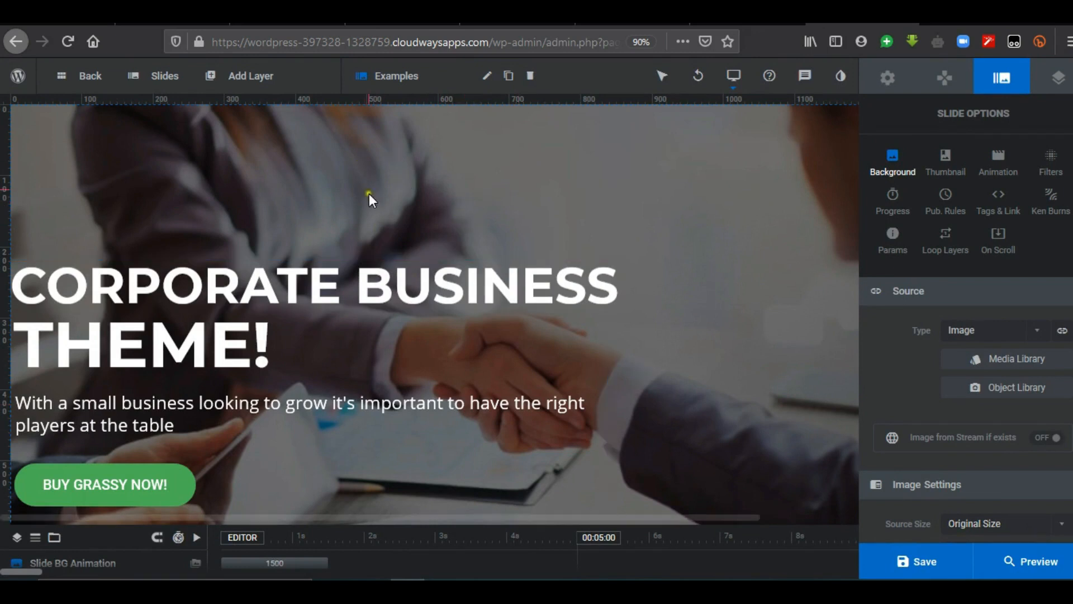
Change the upper headline's text from "Corporate Business" to "Welcome to our"
right_click(235, 289)
mouse_move(284, 307)
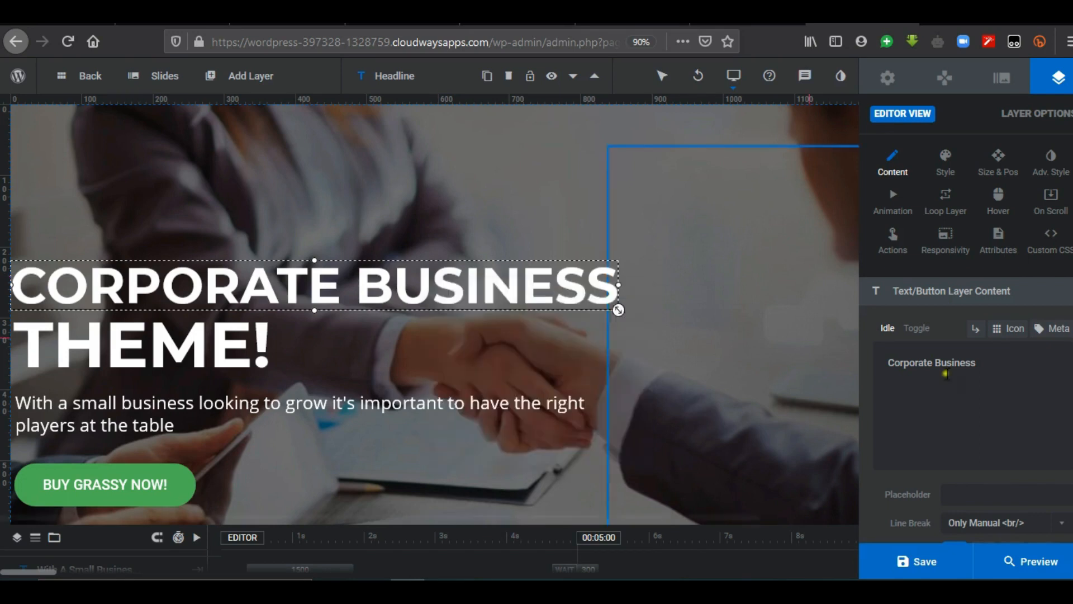
click(996, 363)
drag(996, 363, 884, 362)
text(Welco)
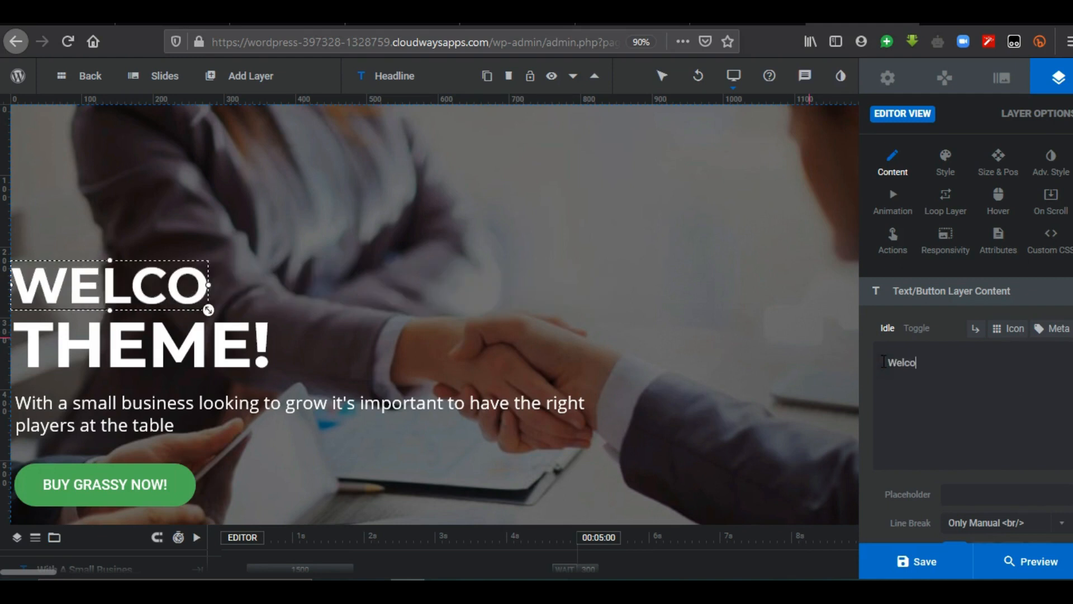
text(me to our)
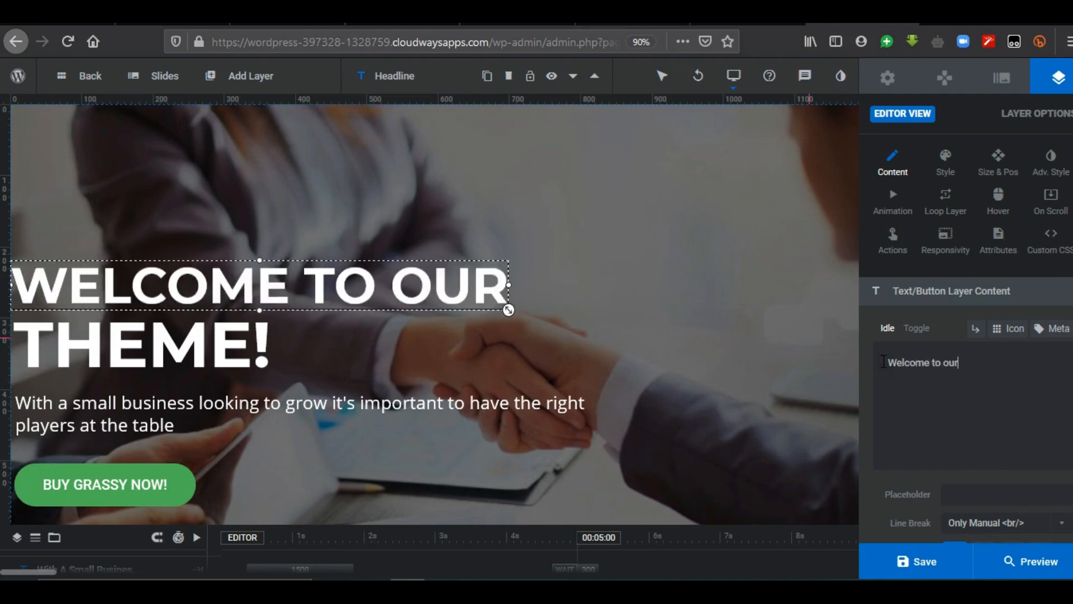
Replace the text of the second headline, "Theme!", with "Business"
right_click(230, 340)
mouse_move(274, 358)
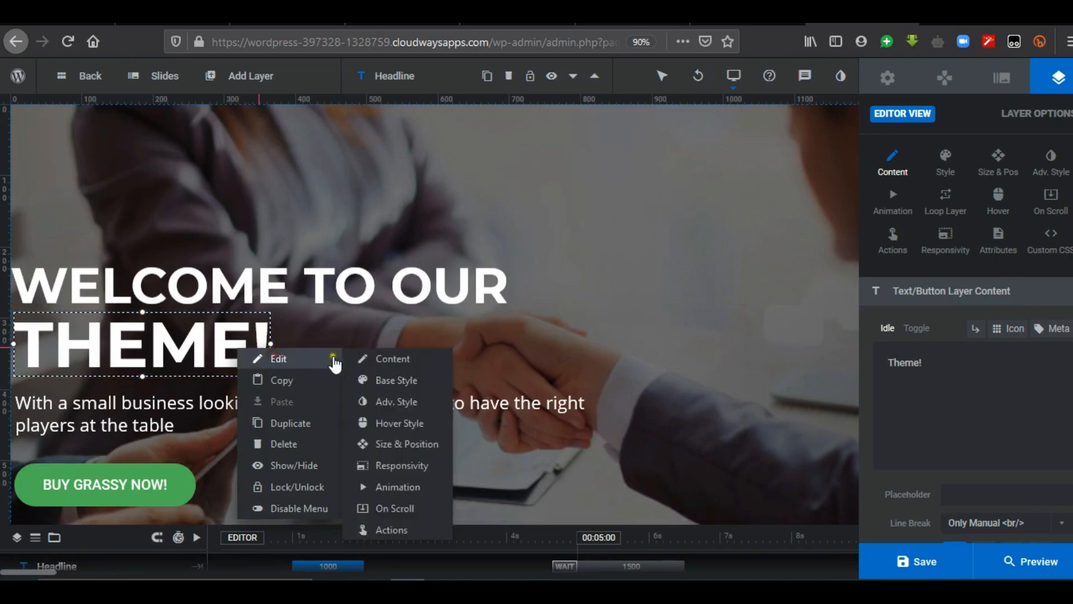
click(390, 359)
text(Busin)
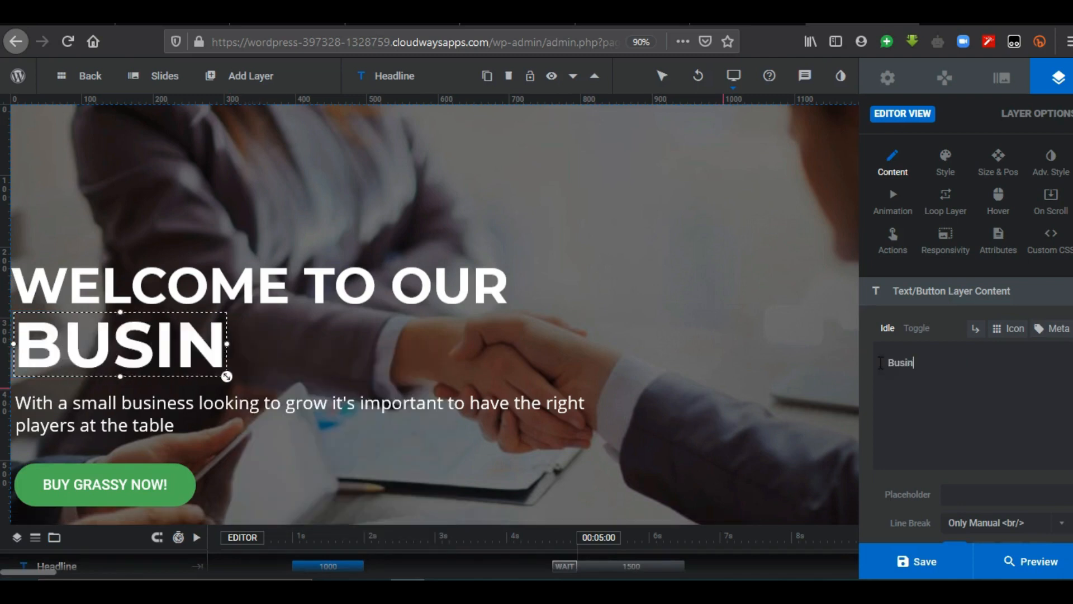
text(ess)
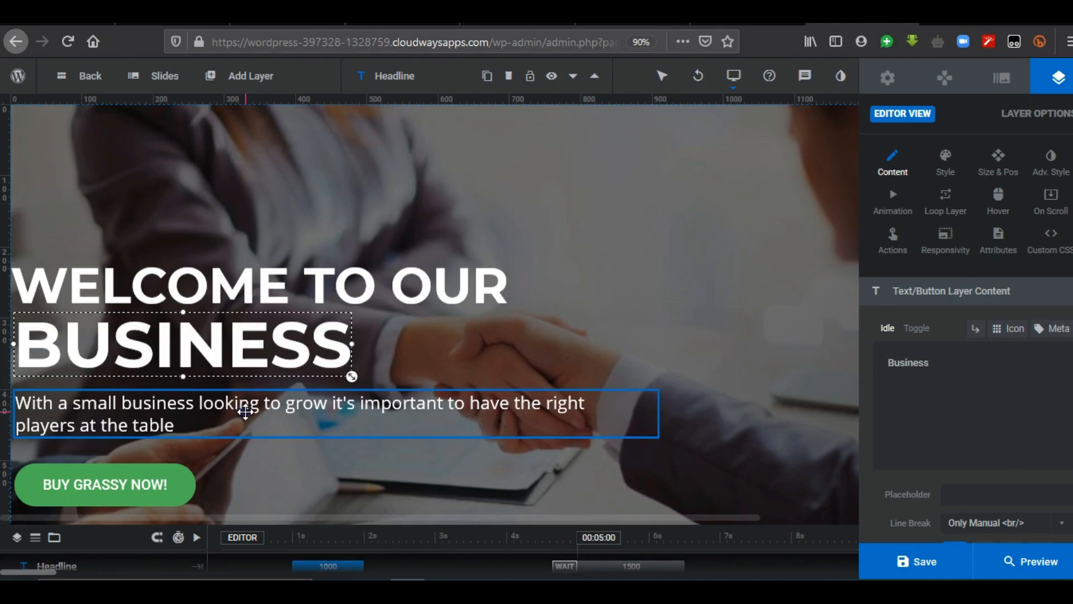
Open the content of the description text below the headlines and examine its span markup and wording
right_click(244, 412)
mouse_move(306, 246)
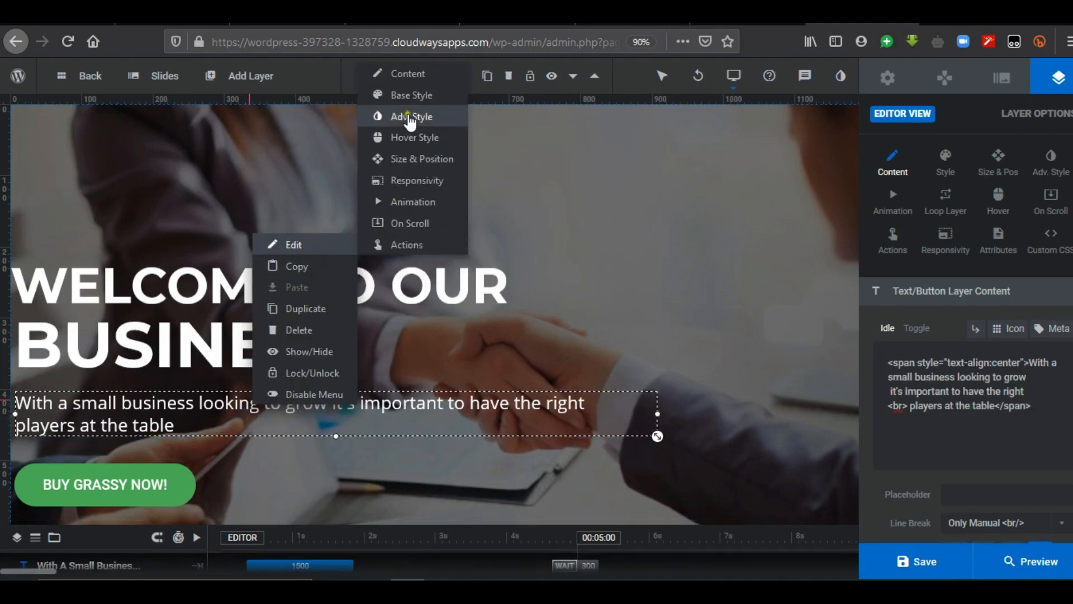
click(405, 75)
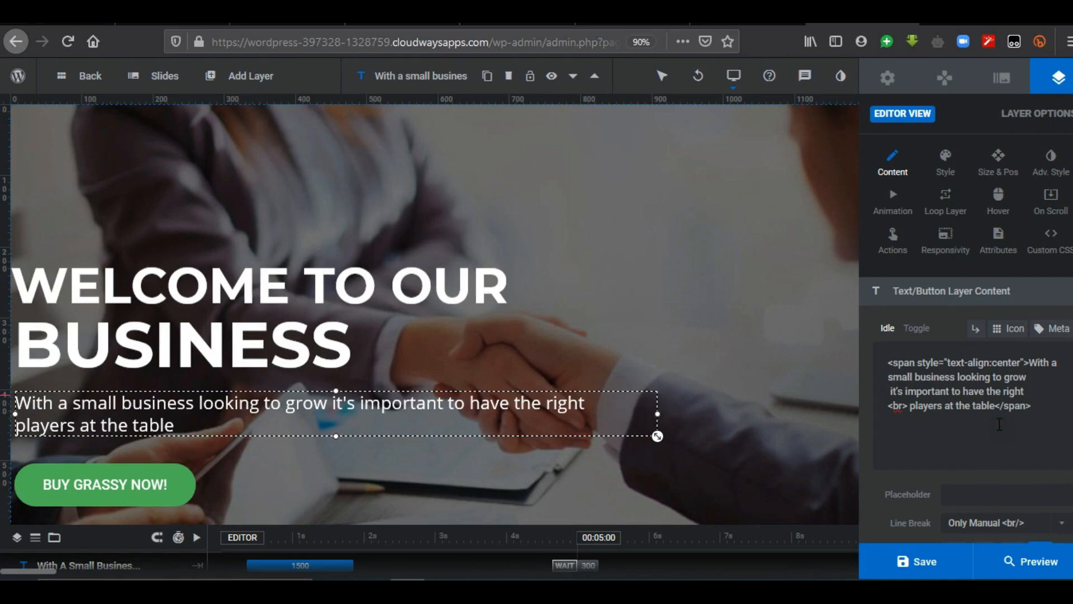
click(1029, 363)
click(1030, 364)
drag(1030, 363, 912, 405)
click(1013, 406)
click(1027, 367)
drag(1029, 366, 887, 364)
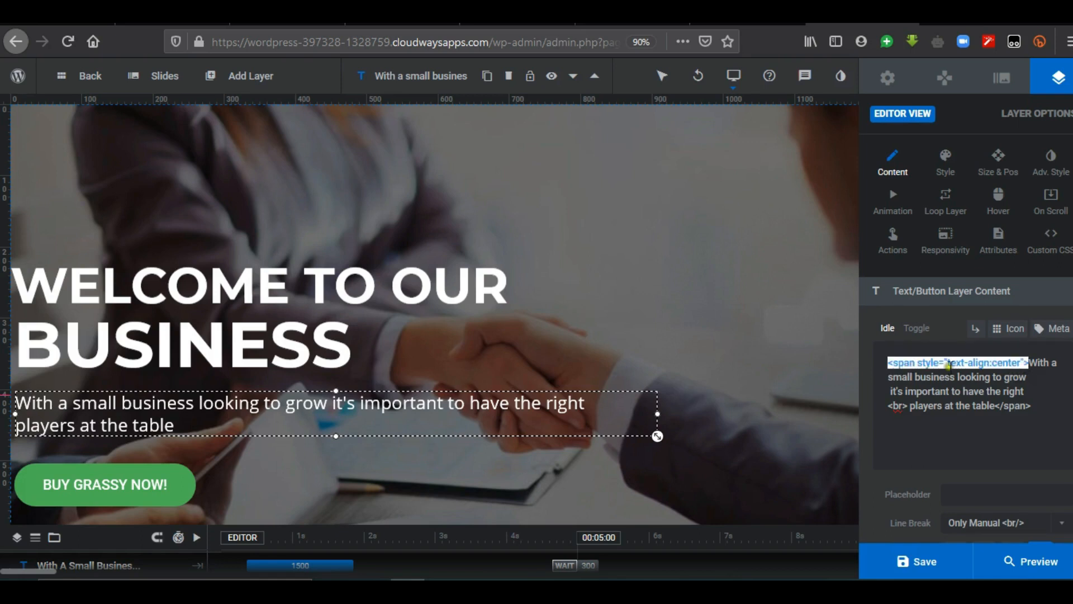
click(1043, 367)
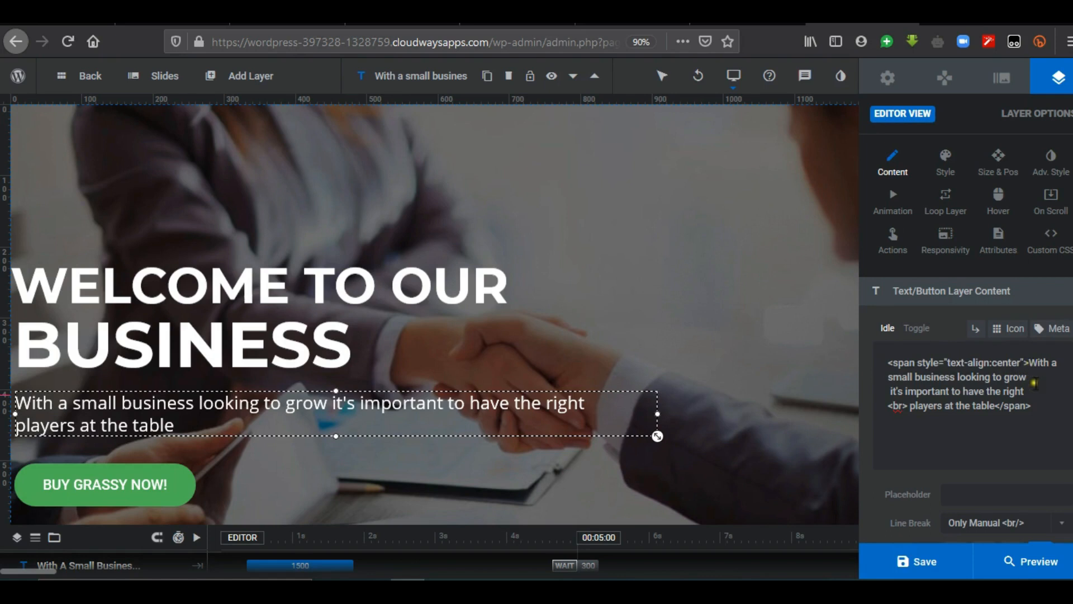
Remove the <br> tag from the description text so it runs on one line, and deselect the layer
click(919, 367)
double_click(908, 412)
click(1027, 392)
drag(911, 407, 887, 406)
key(BackSpace)
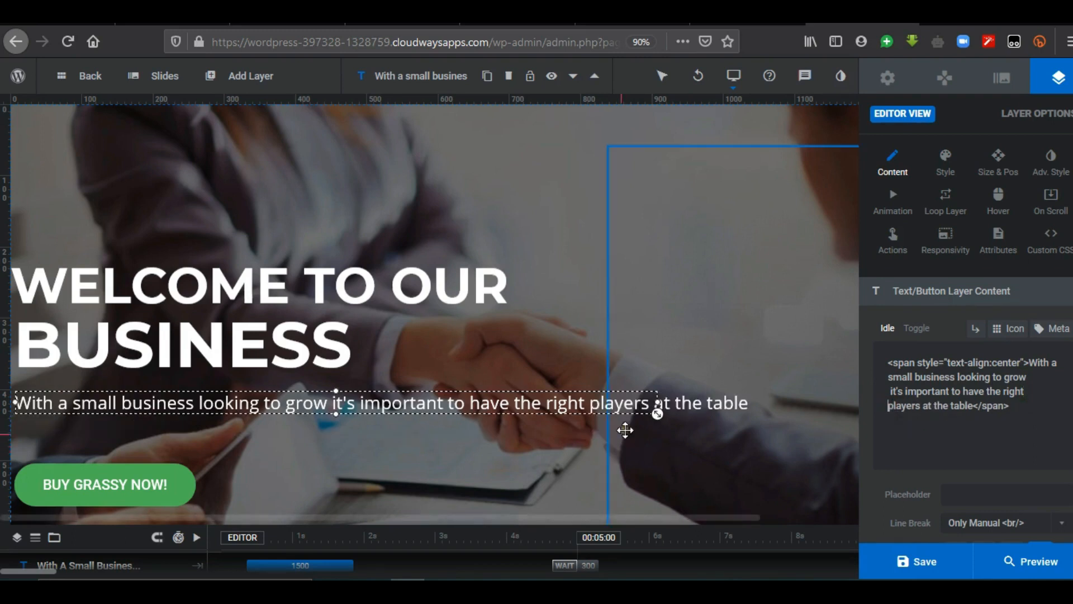
click(692, 441)
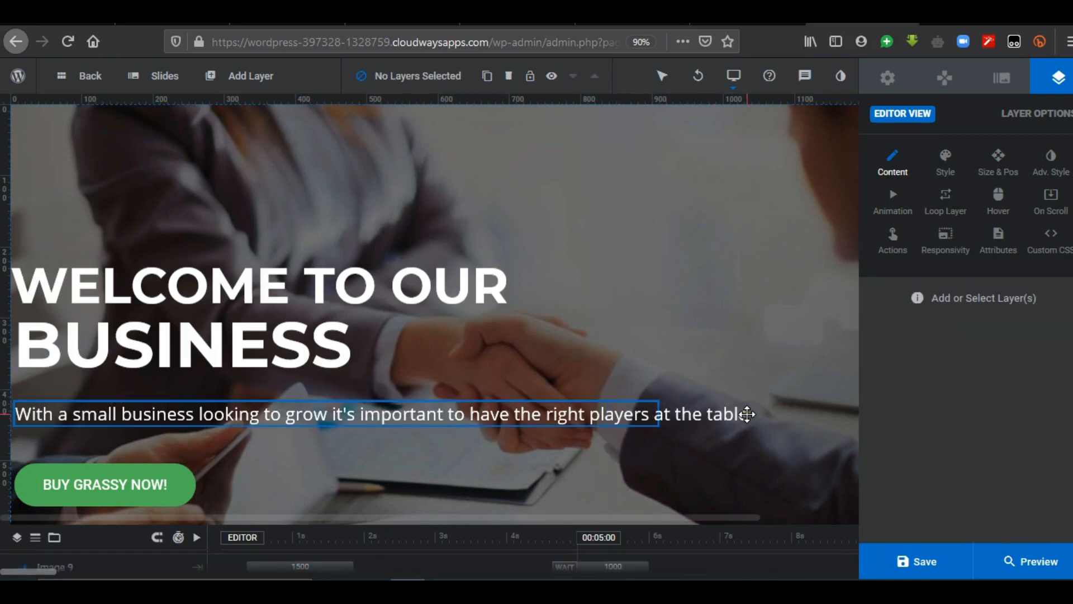
Insert a <br> tag before "players at the table" in the description text below the headlines
click(652, 419)
click(890, 407)
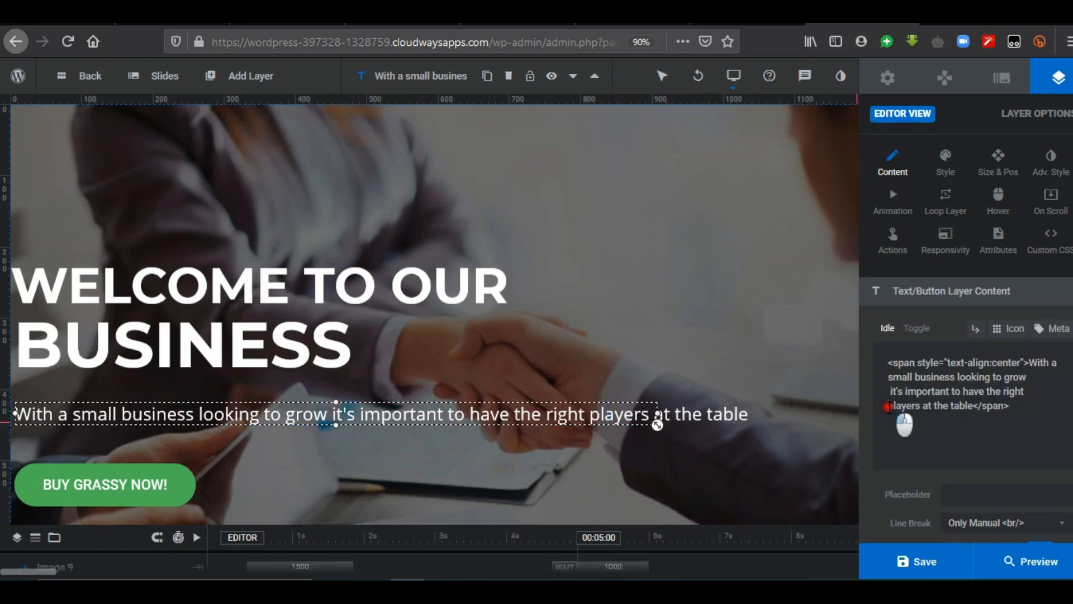
text(<br)
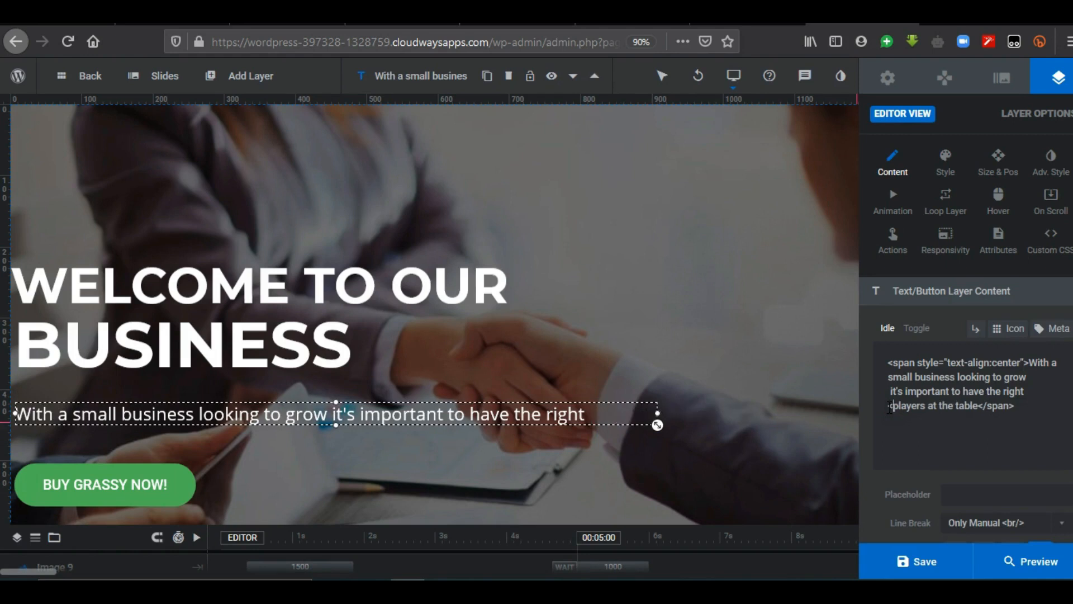
text(>)
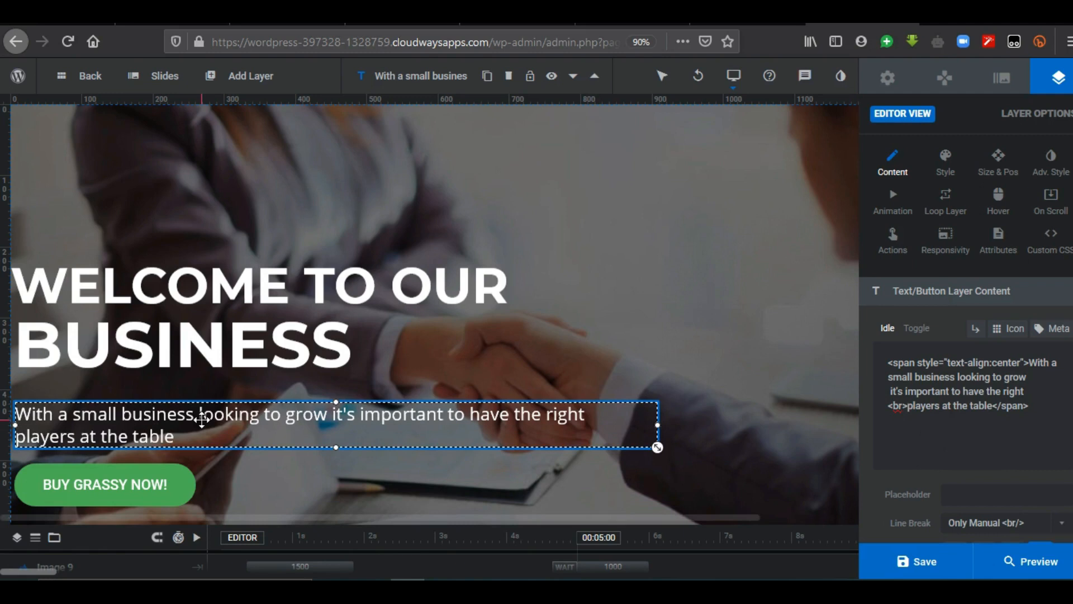
Replace the description wording inside the span with "We value your business", removing the <br> tag and the remaining old text
drag(1029, 362, 1028, 391)
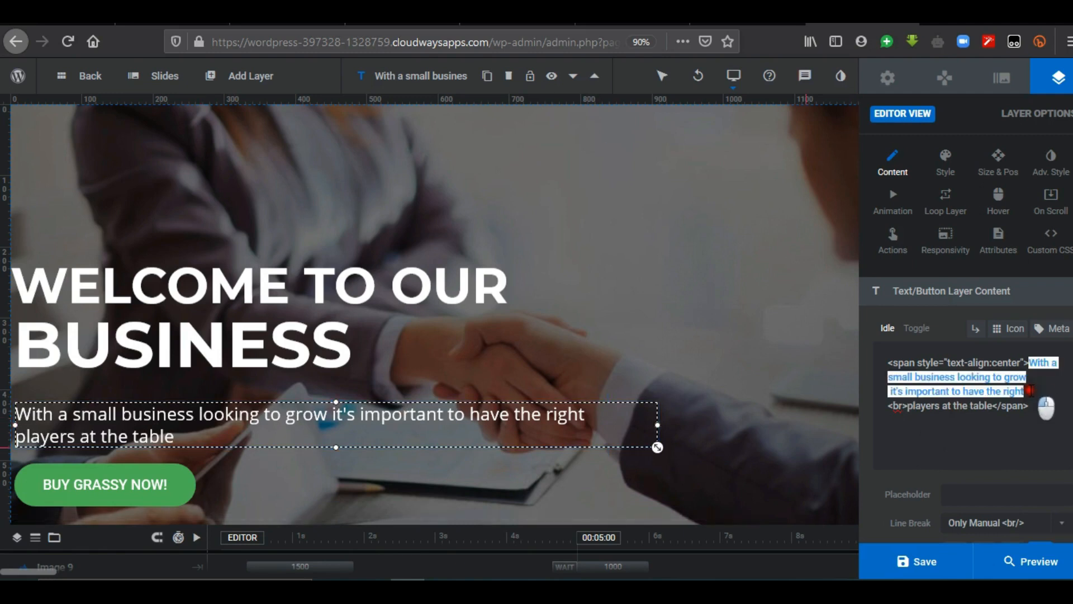
text(We value your bus)
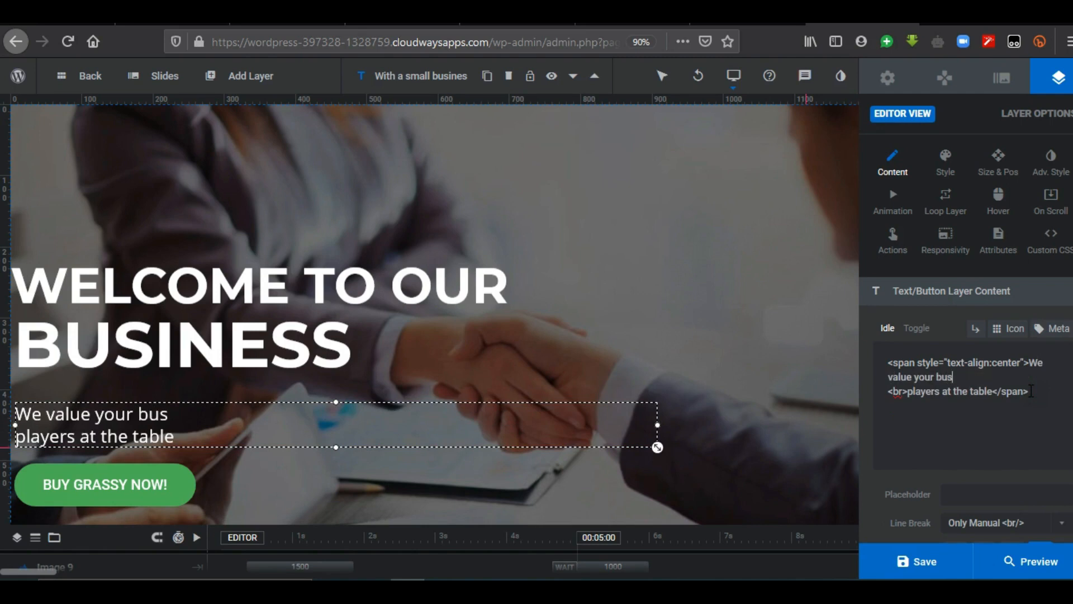
text(iness)
drag(888, 391, 993, 391)
key(BackSpace)
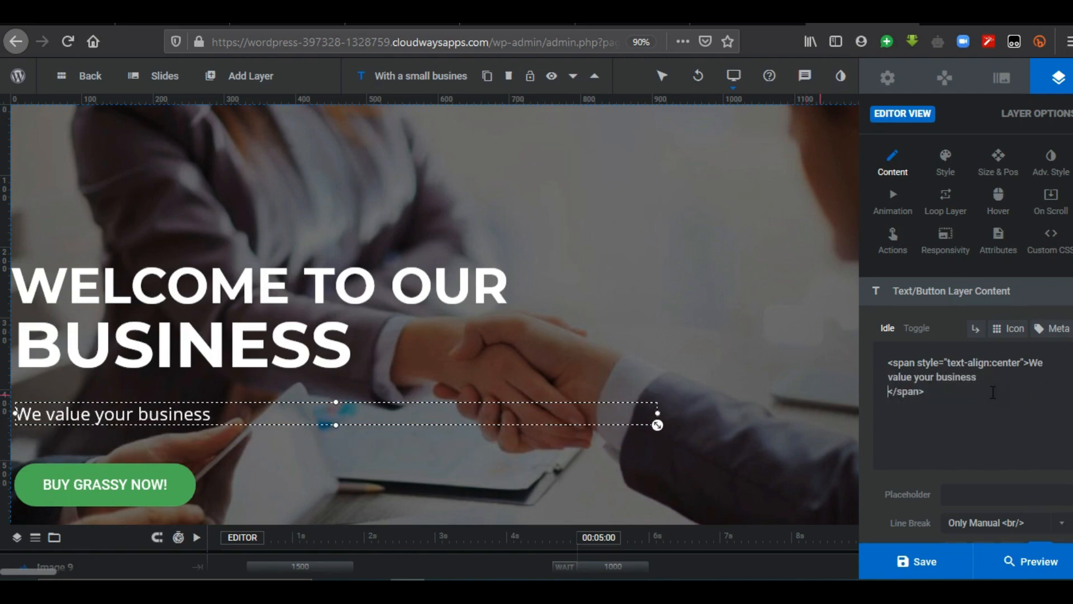
Open the content of the green button below the description and change its text to "LEARN MORE"
click(139, 502)
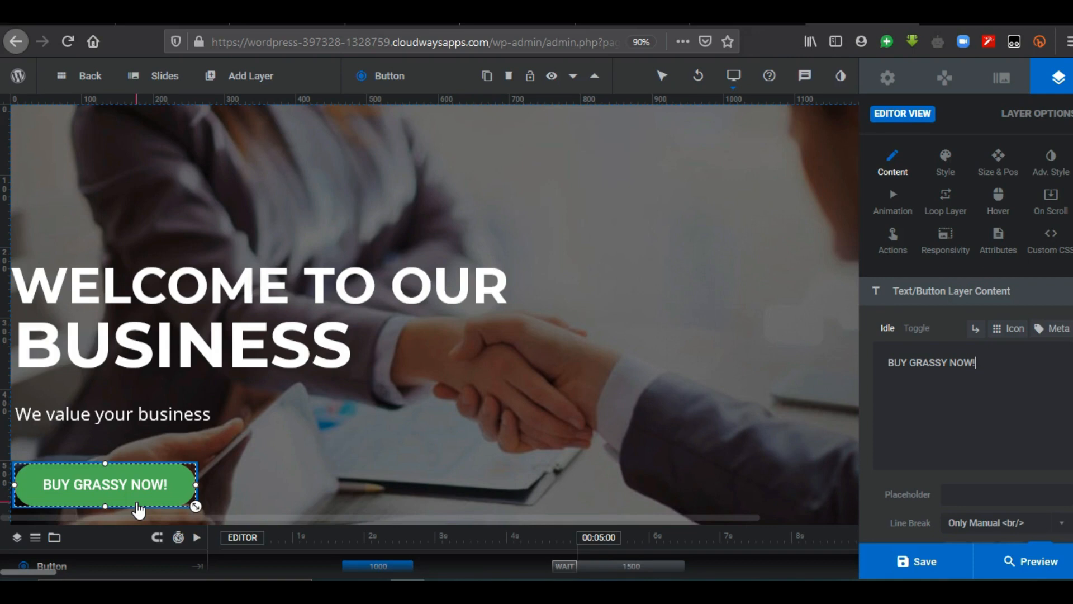
right_click(139, 507)
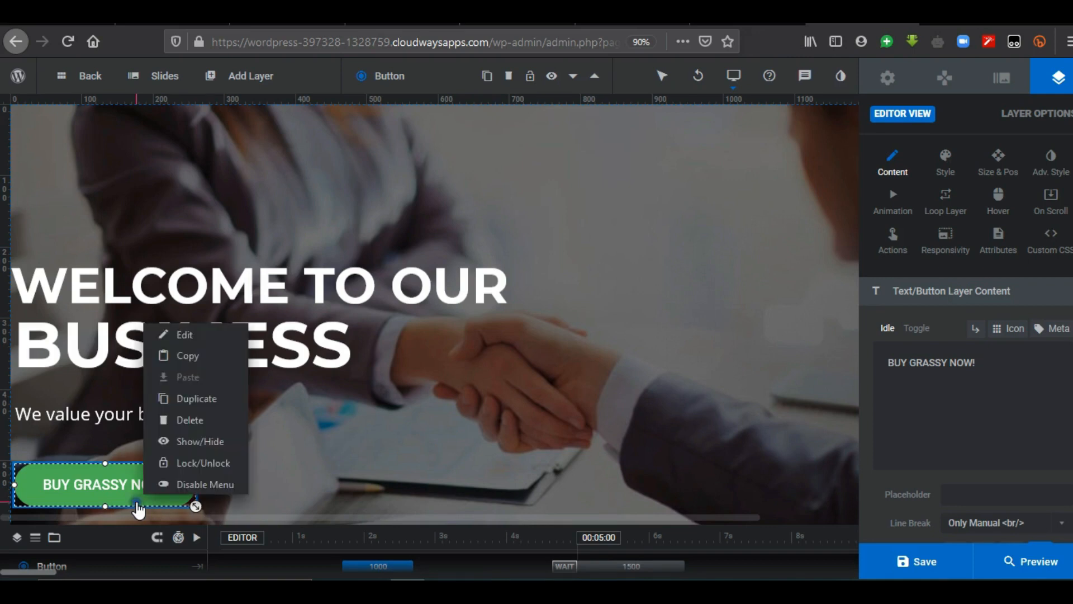
mouse_move(202, 345)
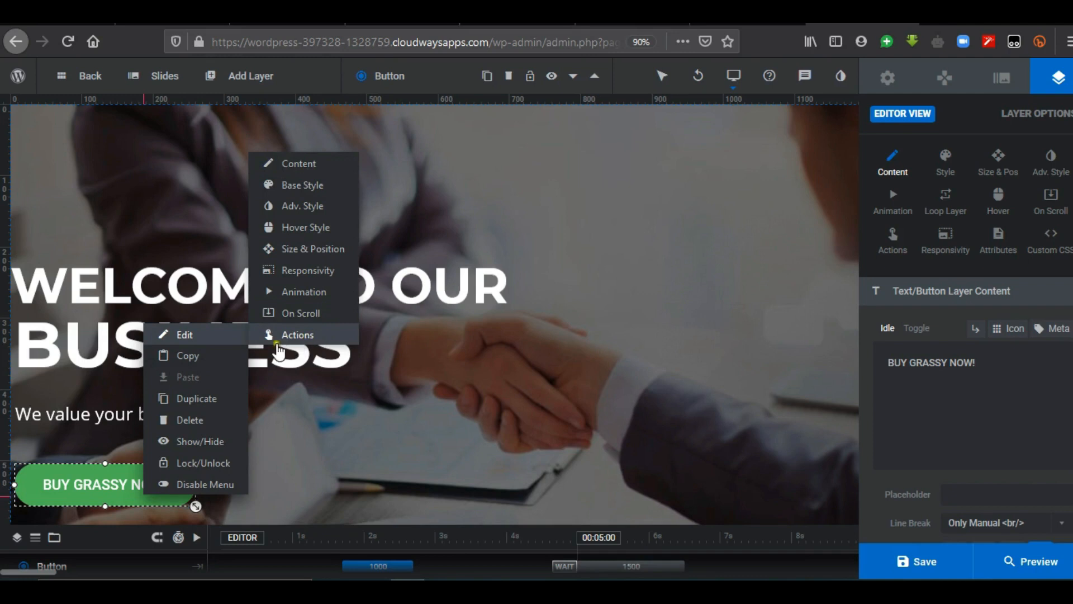
click(306, 163)
click(981, 363)
drag(982, 363, 889, 361)
text(LEARN MORE)
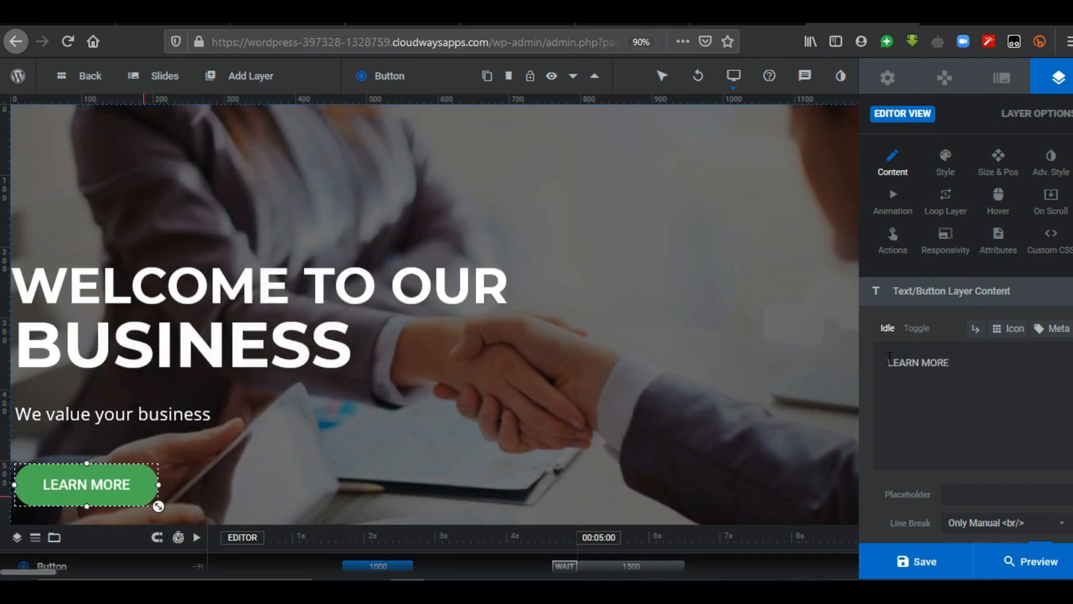
Add a Simple Link action to the LEARN MORE button and start editing its link URL
right_click(128, 502)
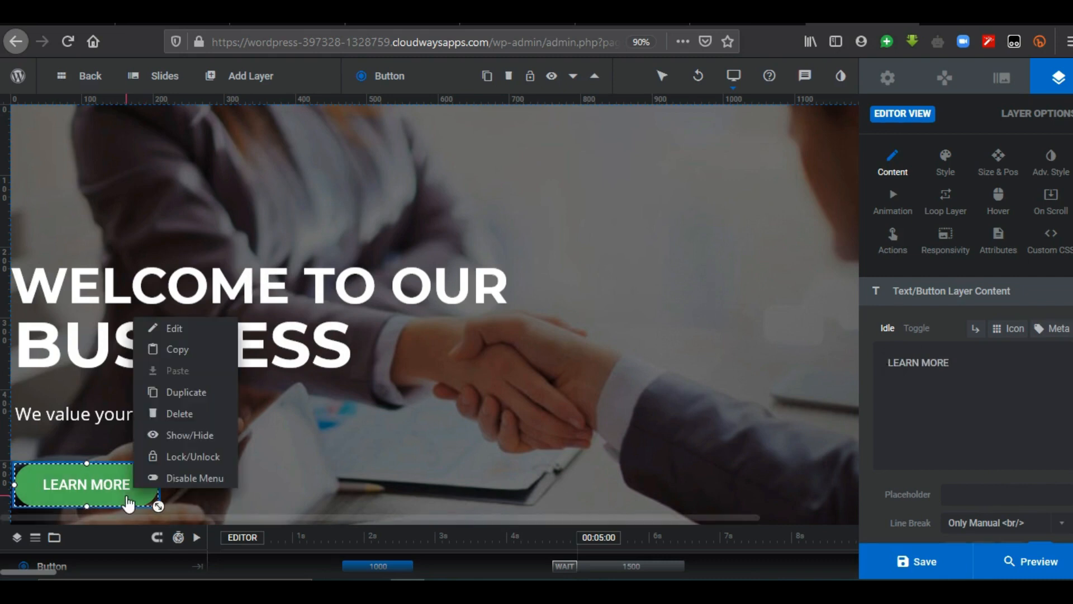
mouse_move(173, 328)
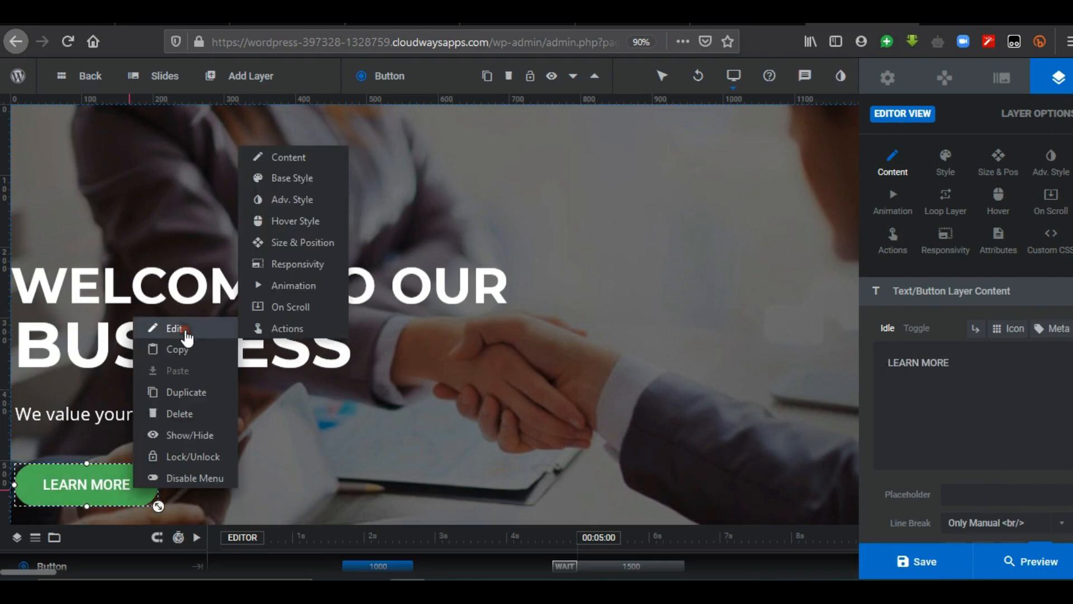
click(280, 330)
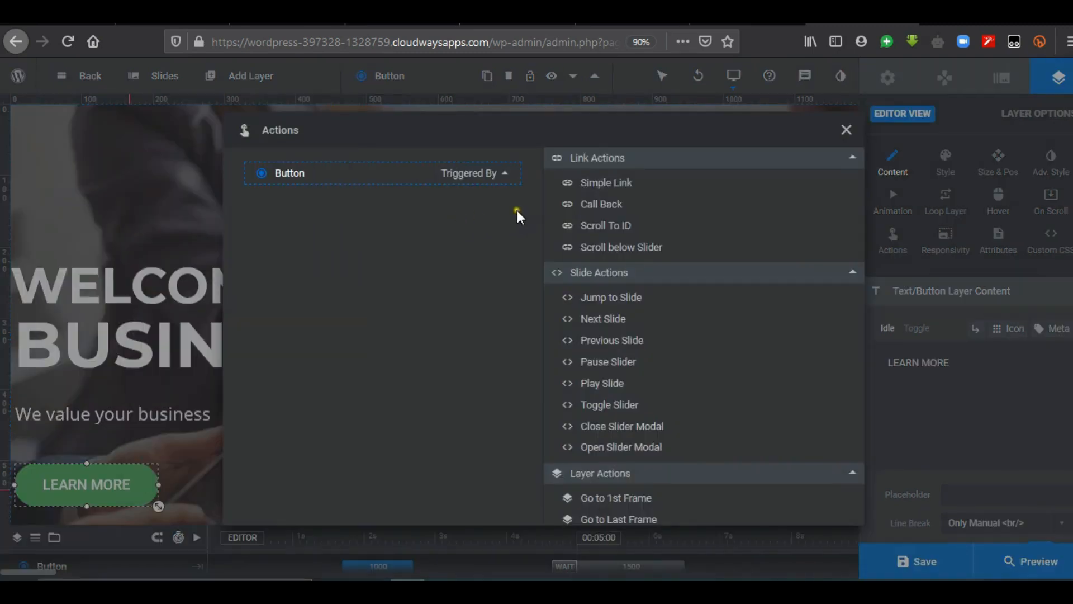
click(615, 182)
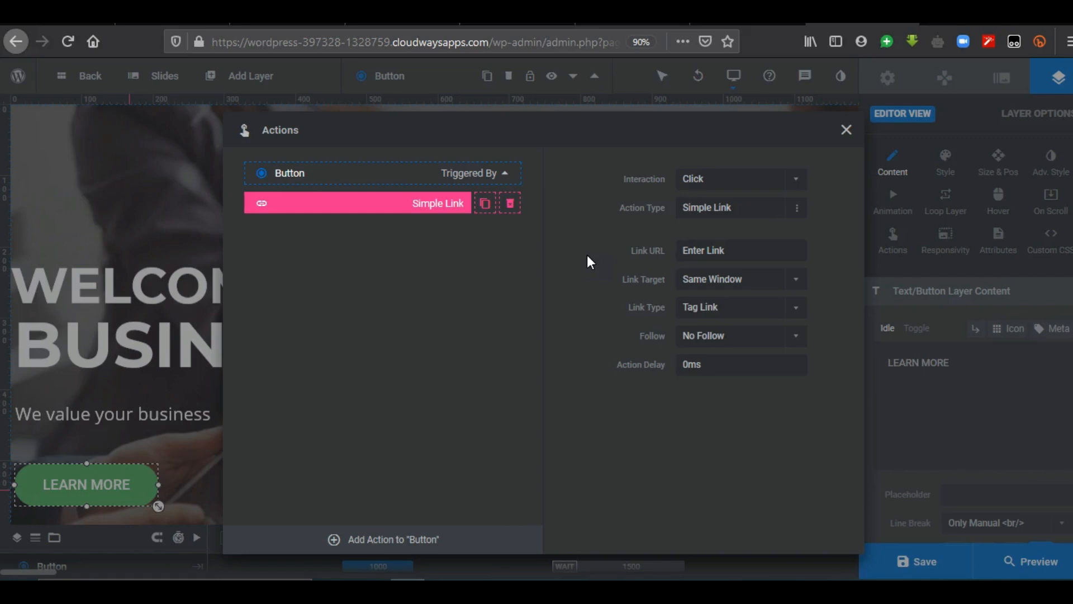
click(737, 252)
click(700, 250)
click(694, 249)
click(706, 245)
click(696, 248)
Copy the site's base address from the editor's URL and open the home page in a new browser tab
drag(489, 42, 185, 42)
key(ctrl+c)
key(ctrl+t)
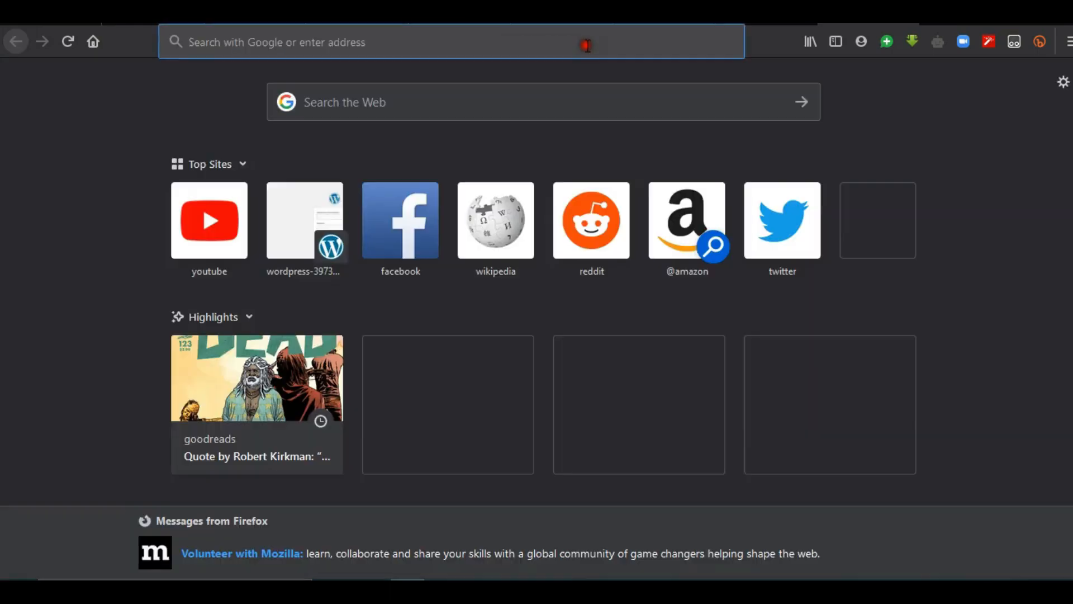
key(ctrl+v)
key(Return)
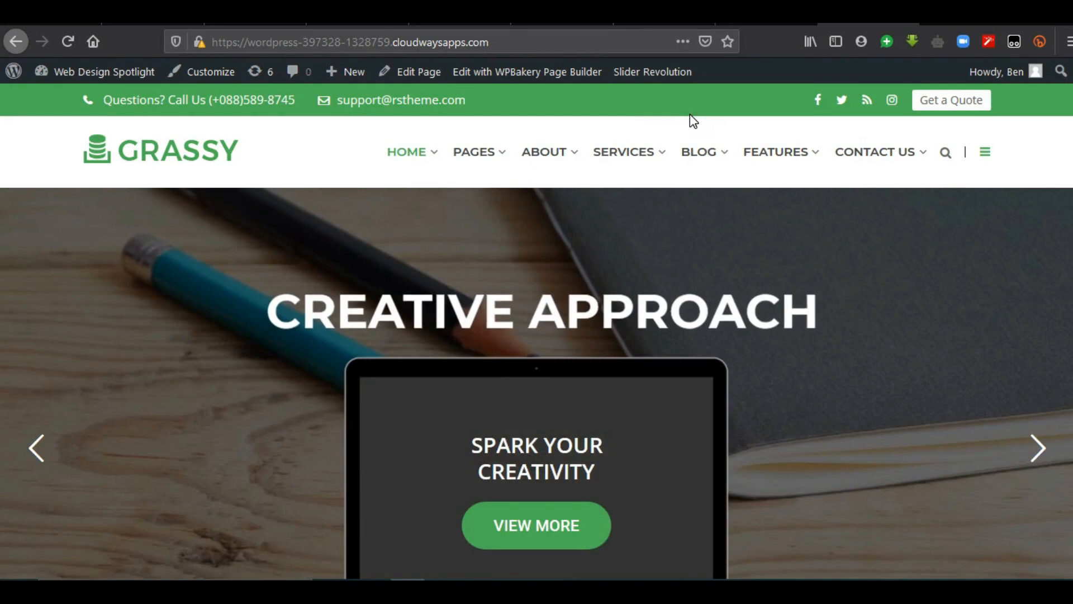
Open the Contact Us 1 page from the site's navigation and copy its full address
mouse_move(707, 118)
mouse_move(855, 162)
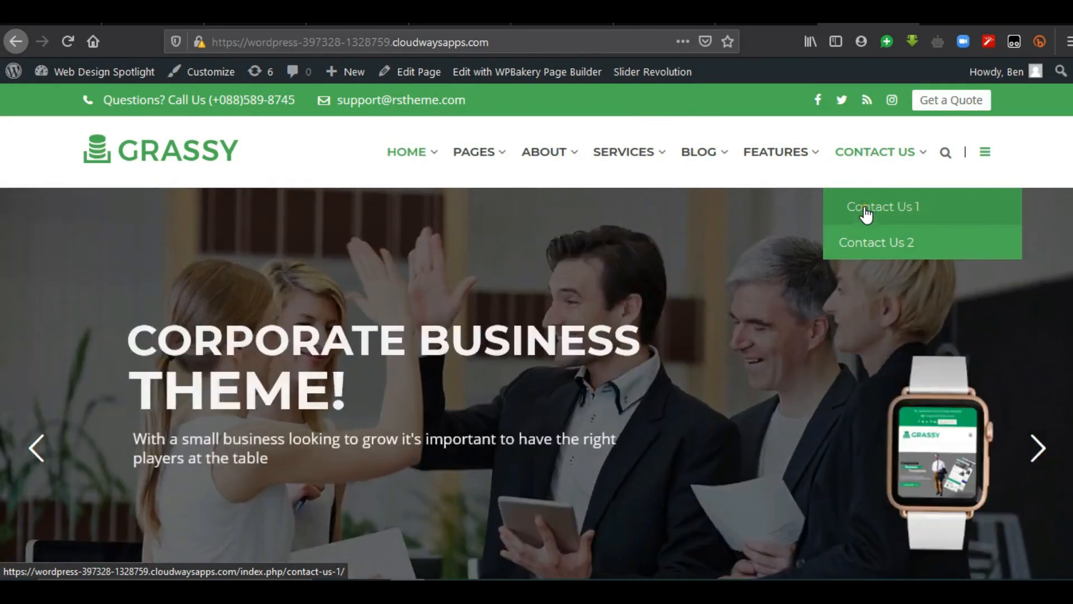
click(864, 207)
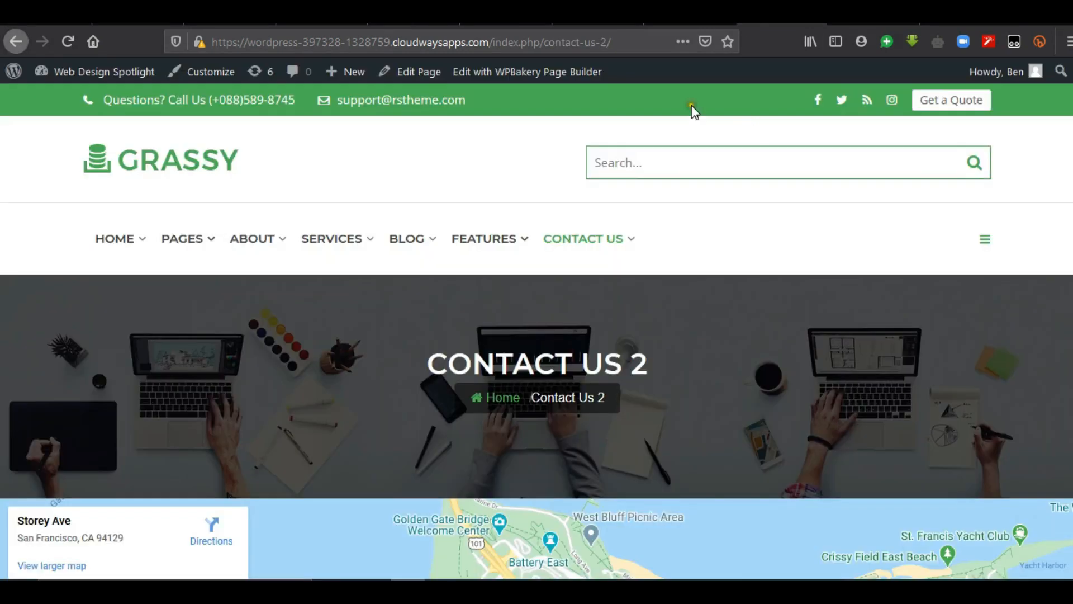
click(873, 23)
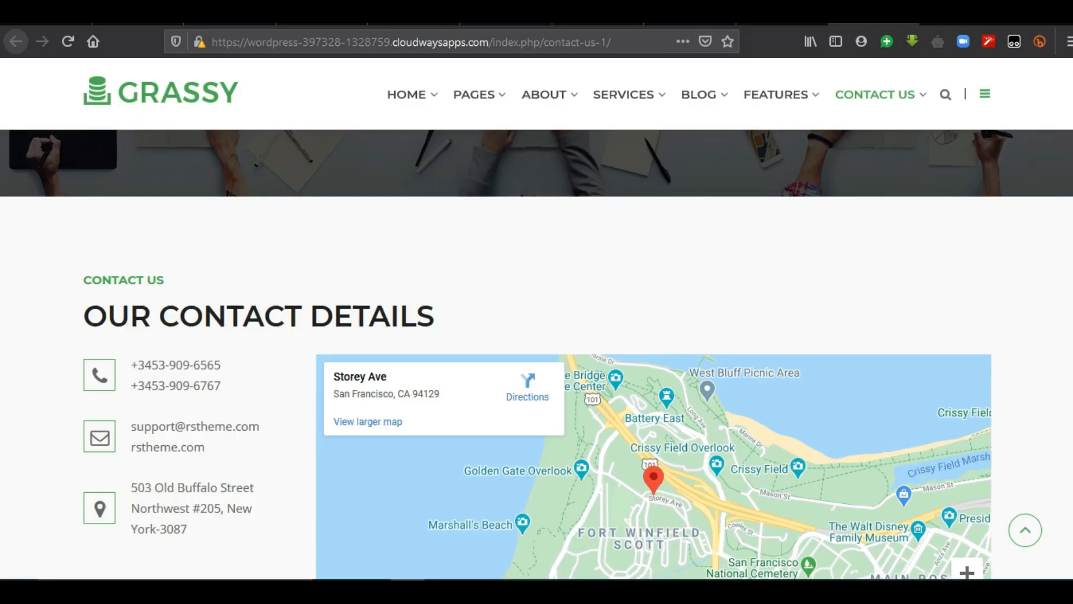
click(624, 40)
click(609, 280)
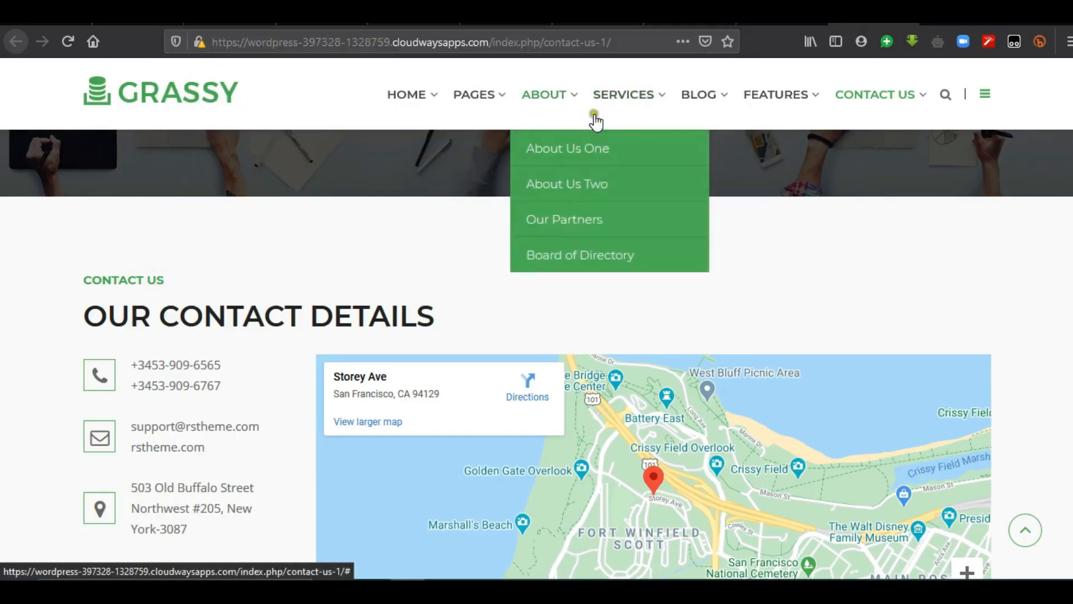
Return to the slider editor and paste the contact-us-1 page address as the button's link URL
click(671, 23)
click(764, 223)
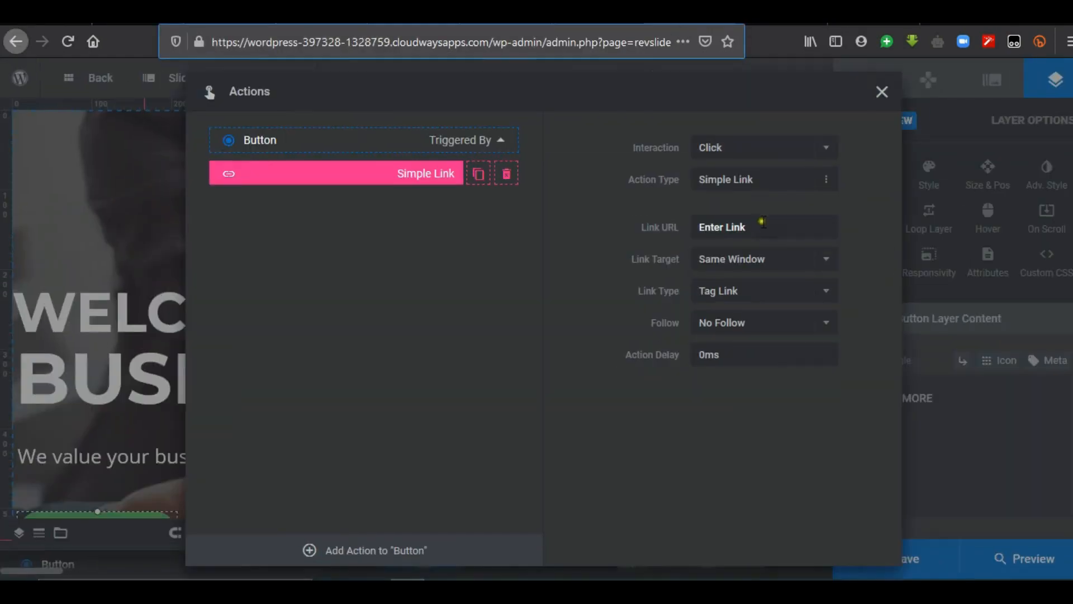
key(ctrl+v)
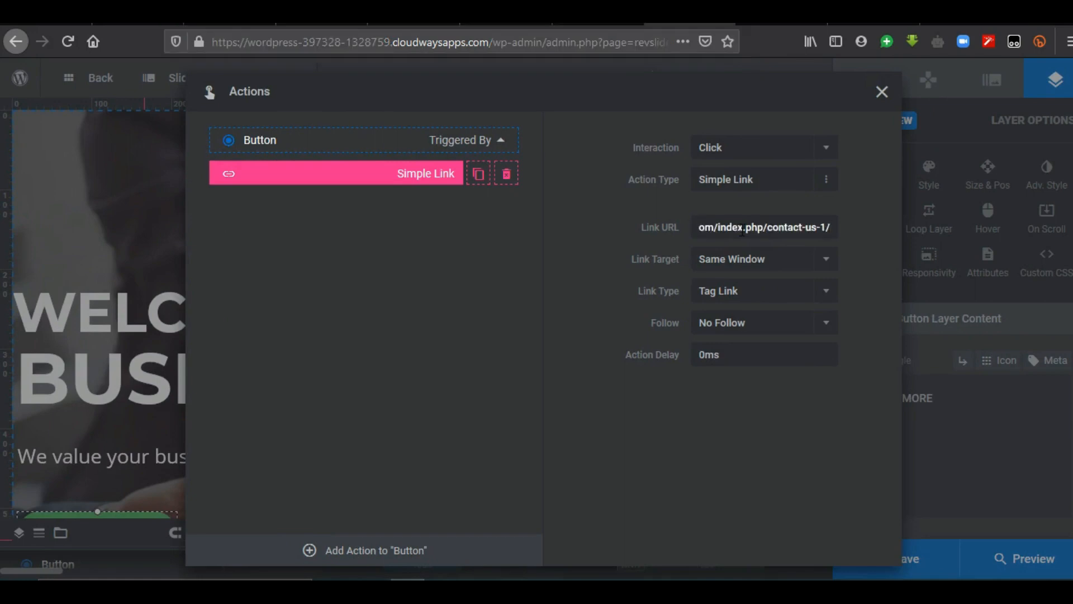
Review the link target options, keep Same Window, and save the slide after closing the button's actions
click(715, 261)
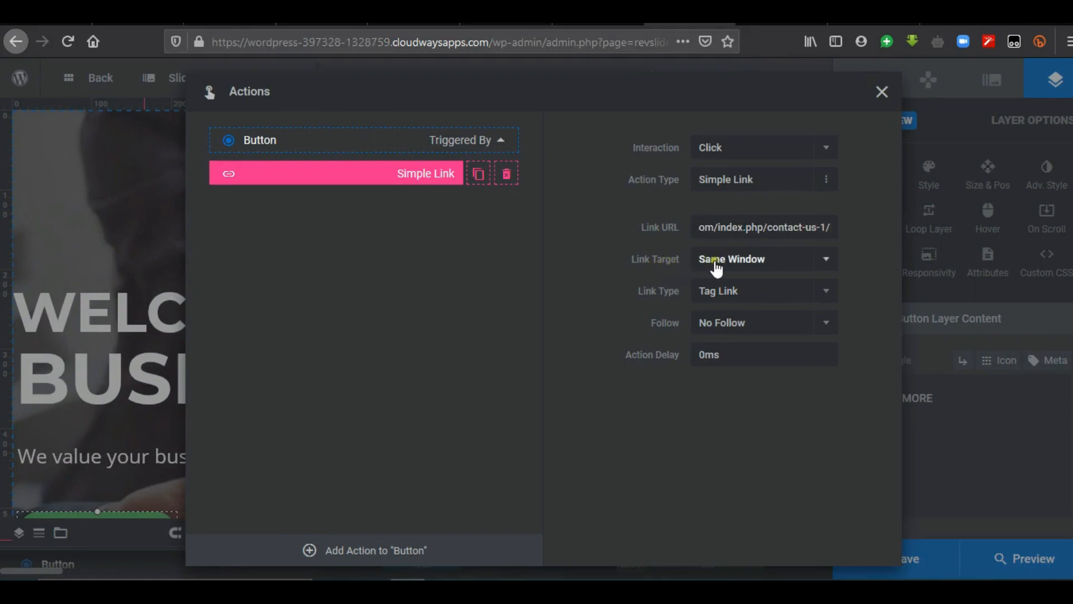
click(757, 269)
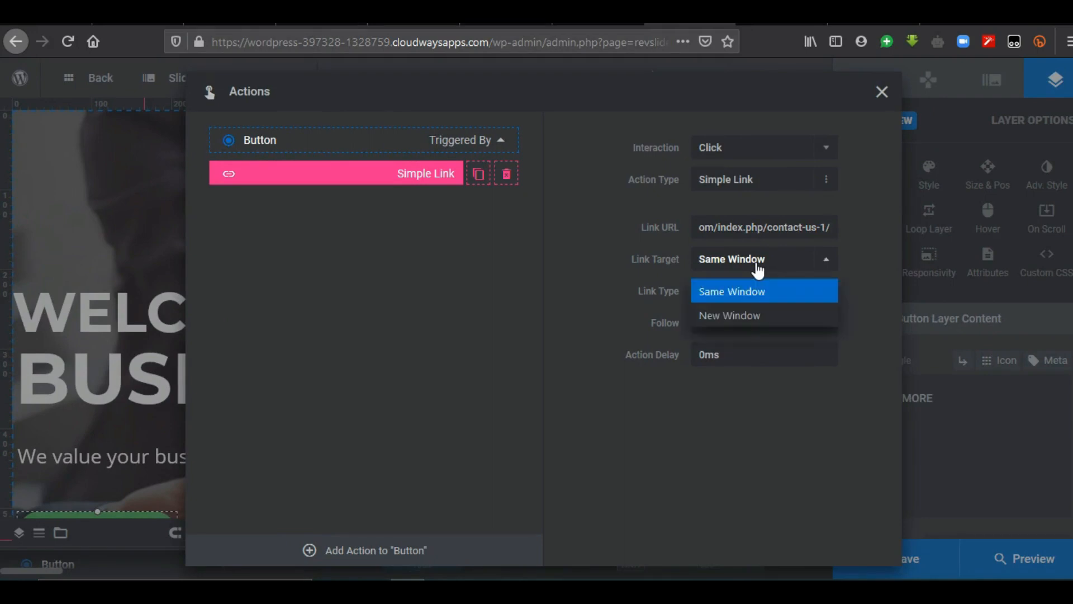
click(724, 311)
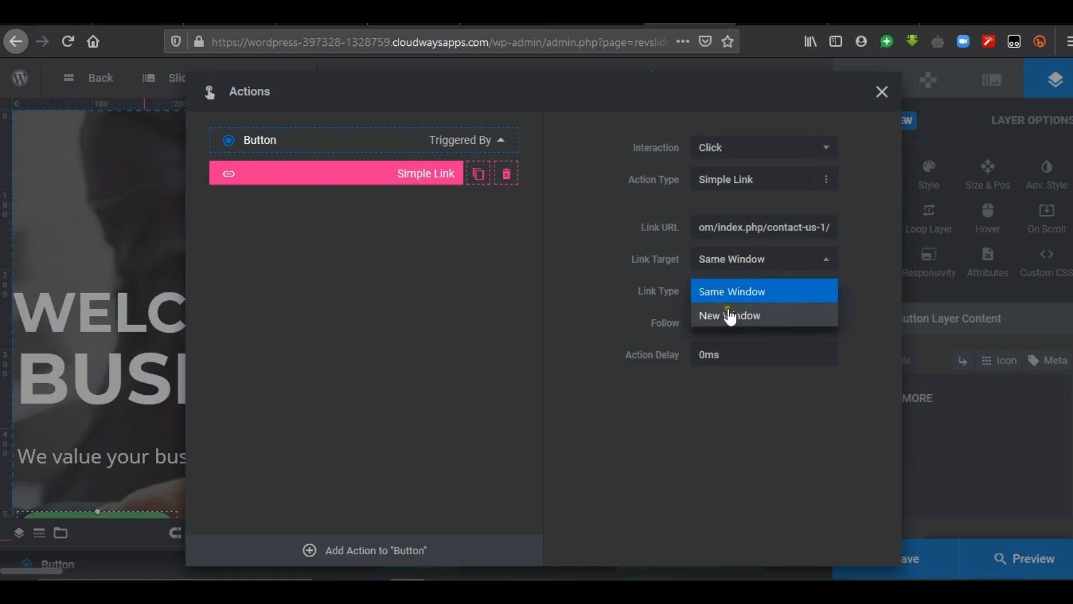
click(723, 292)
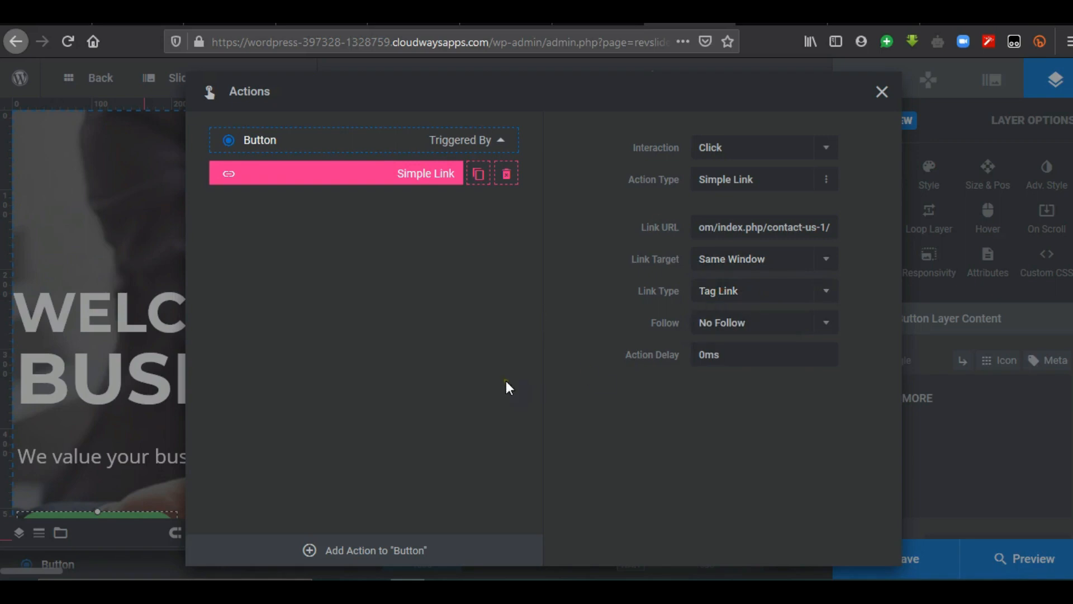
click(877, 99)
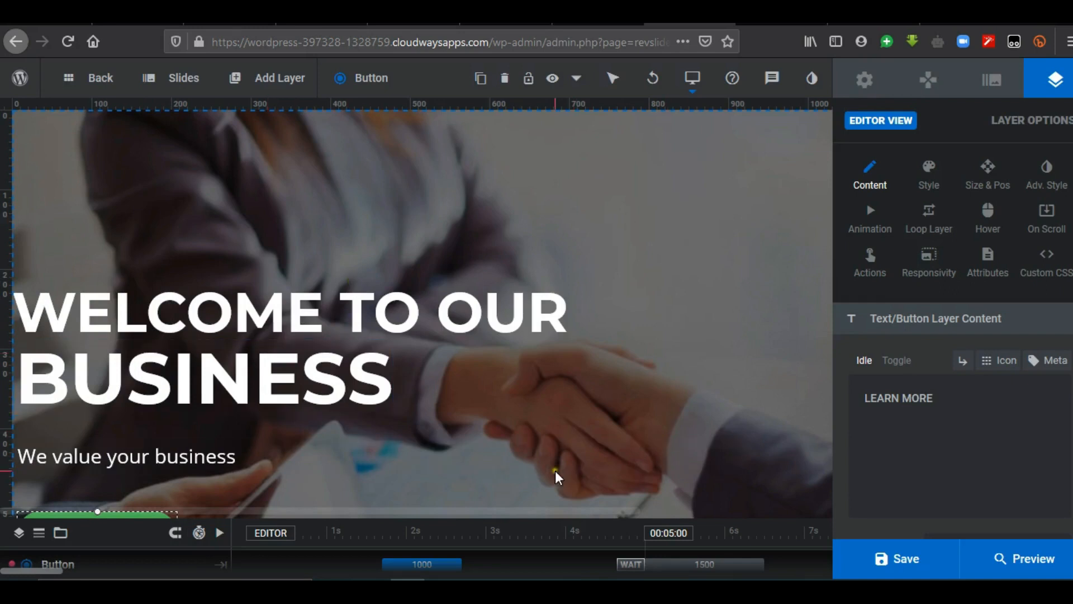
click(876, 571)
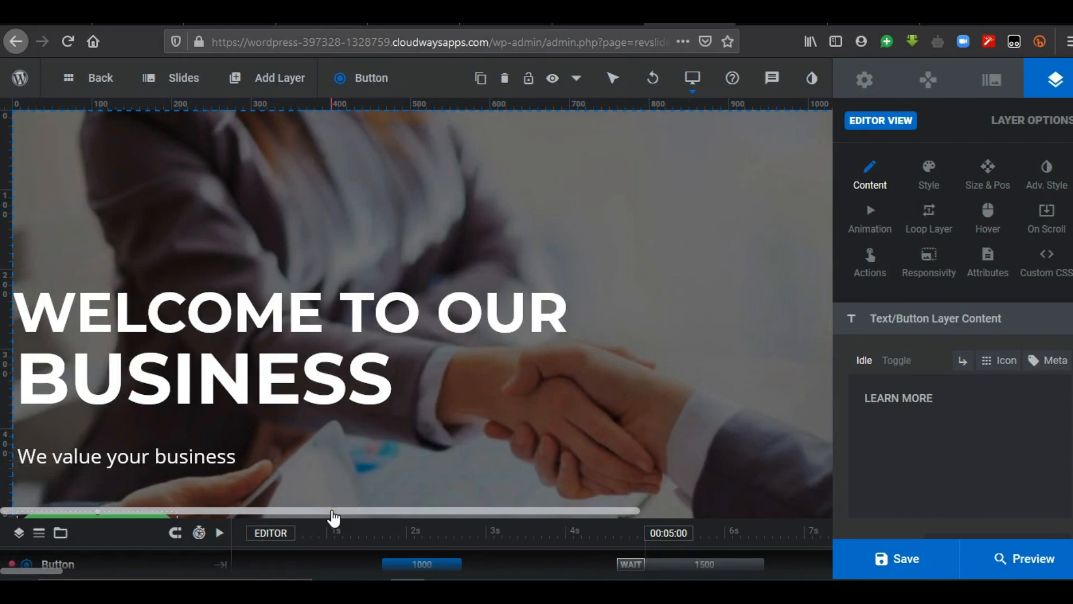
Delete the smartwatch image layer from the slide and save the slide
drag(334, 516, 664, 502)
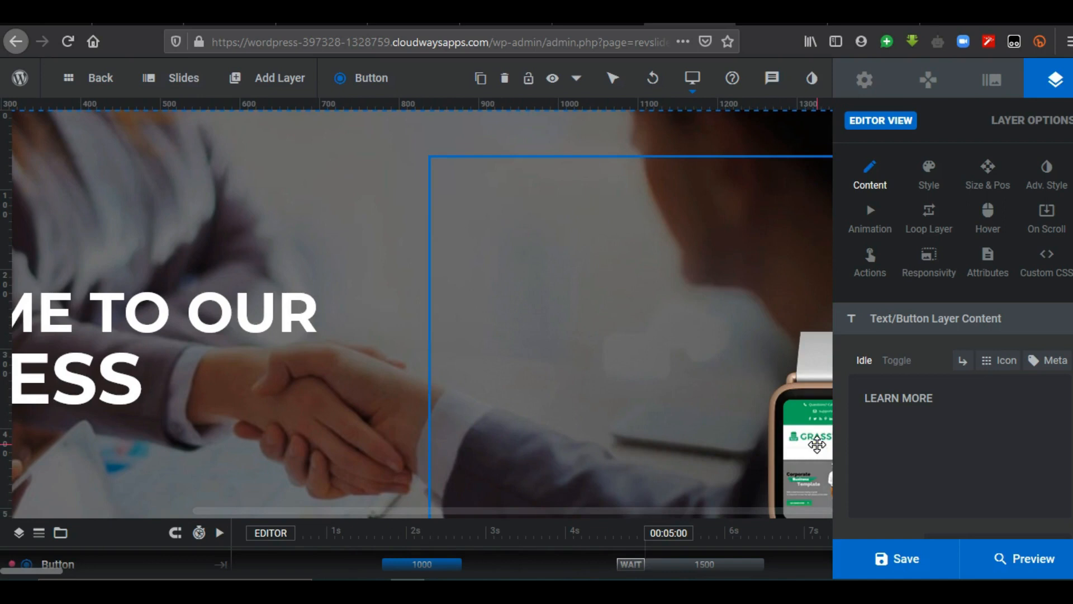
click(782, 438)
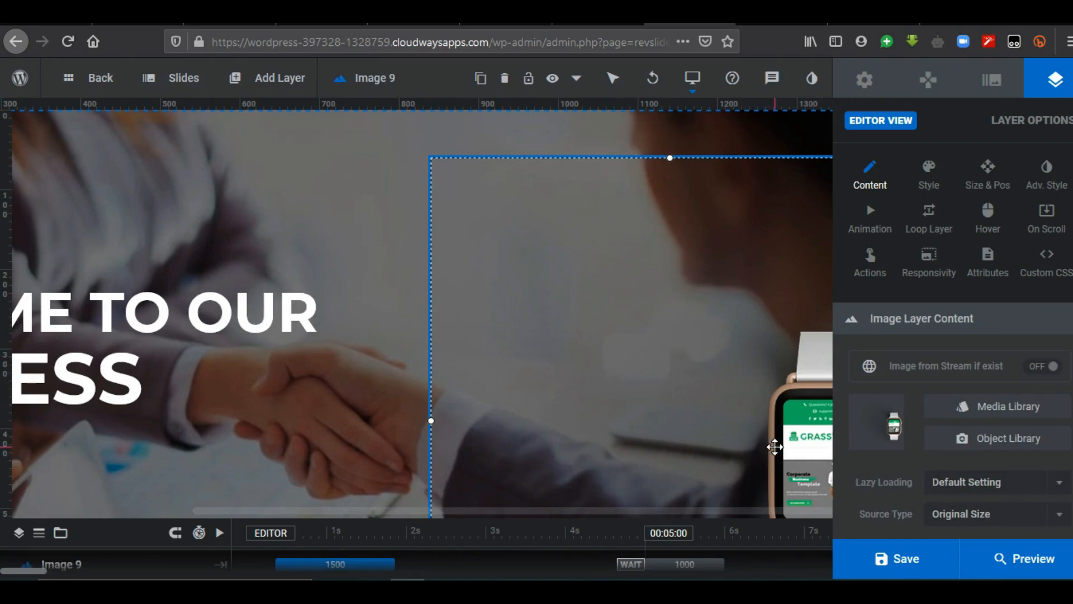
right_click(685, 382)
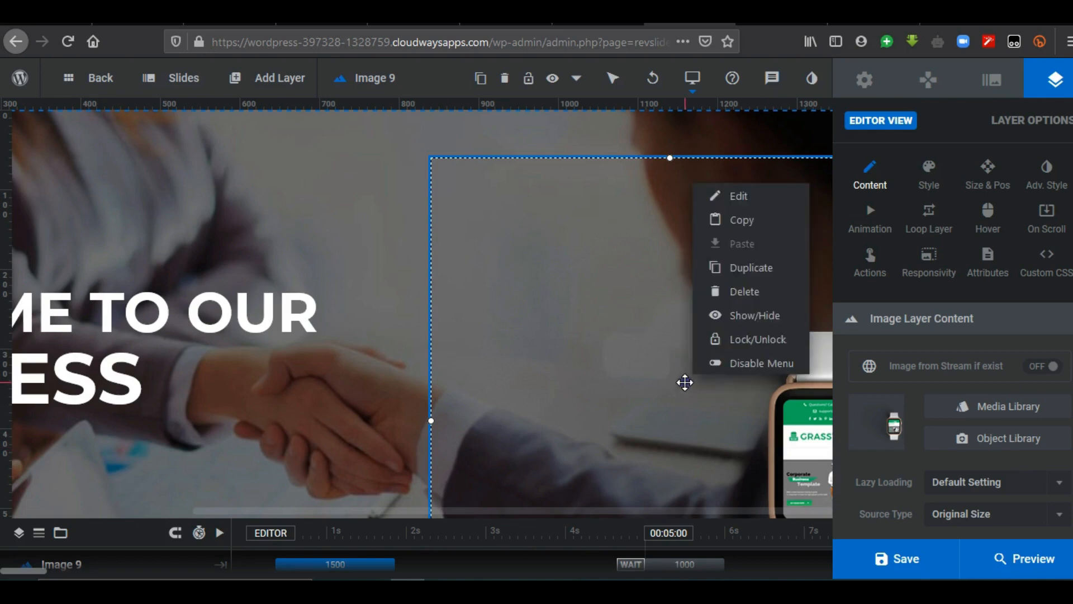
click(778, 293)
click(894, 562)
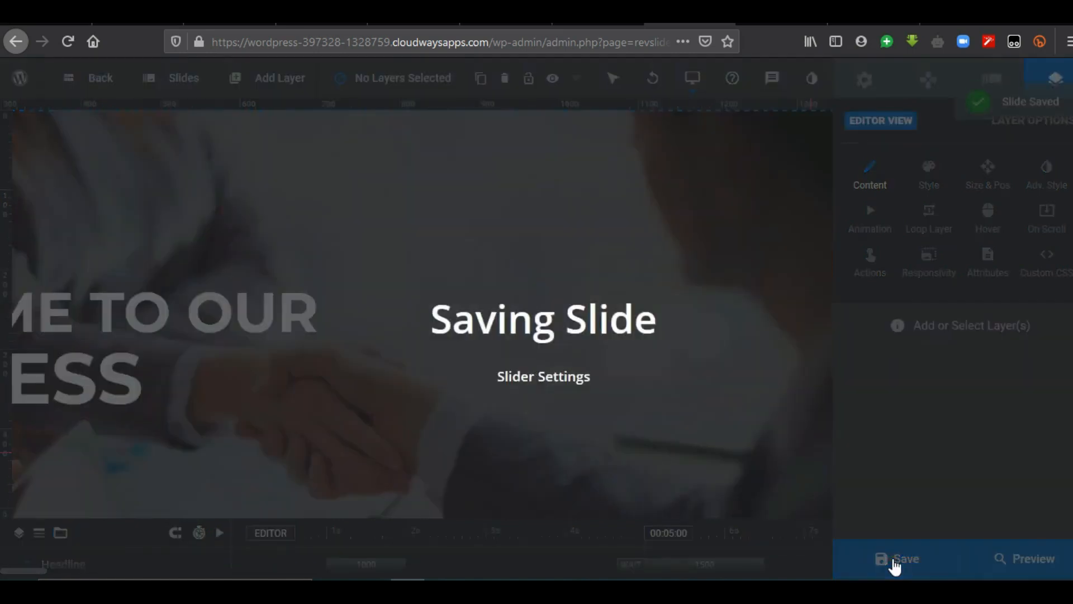
Open the live site's home page and examine the edited slide and the slides that follow it
click(777, 15)
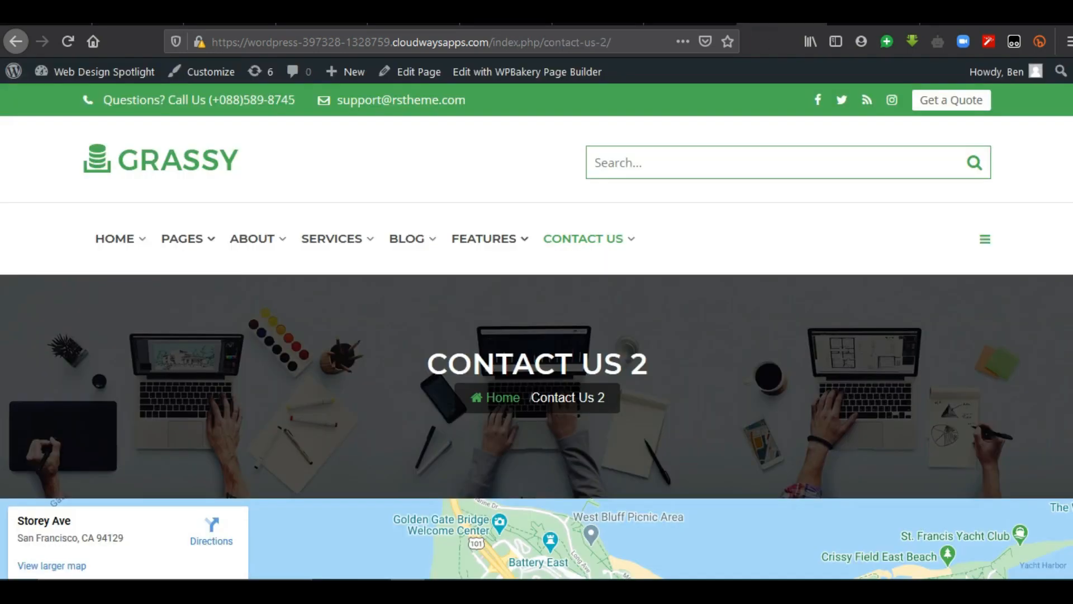
click(160, 163)
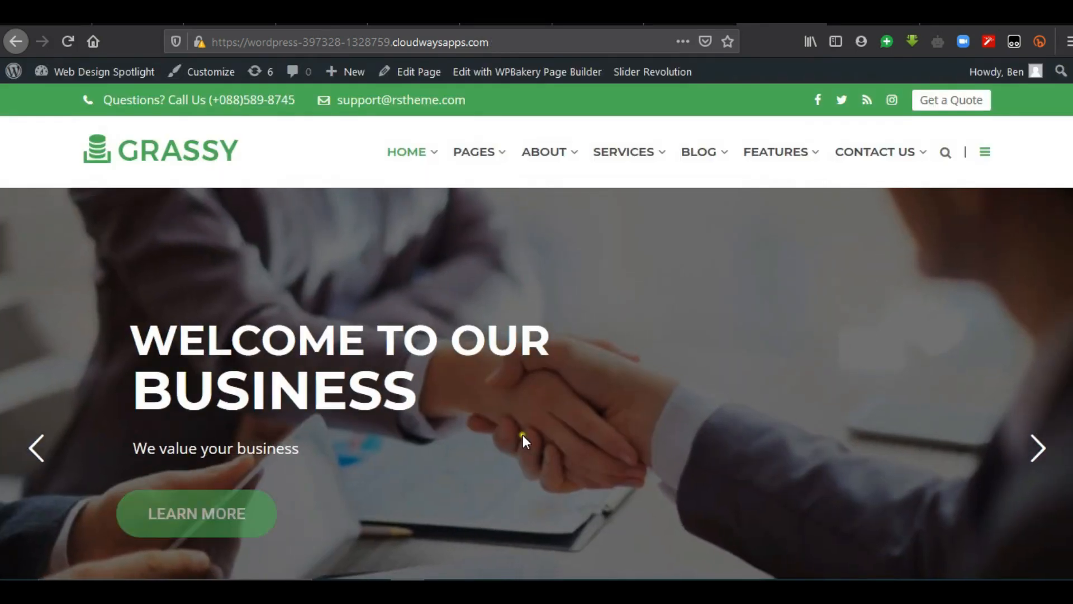
scroll(522, 435, down, 2)
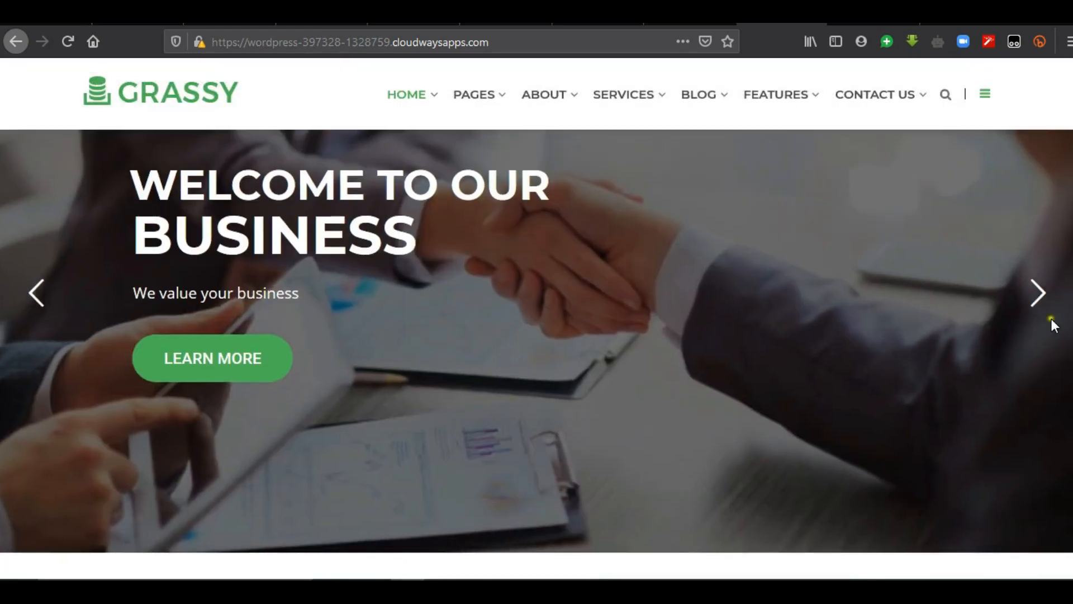
click(1041, 297)
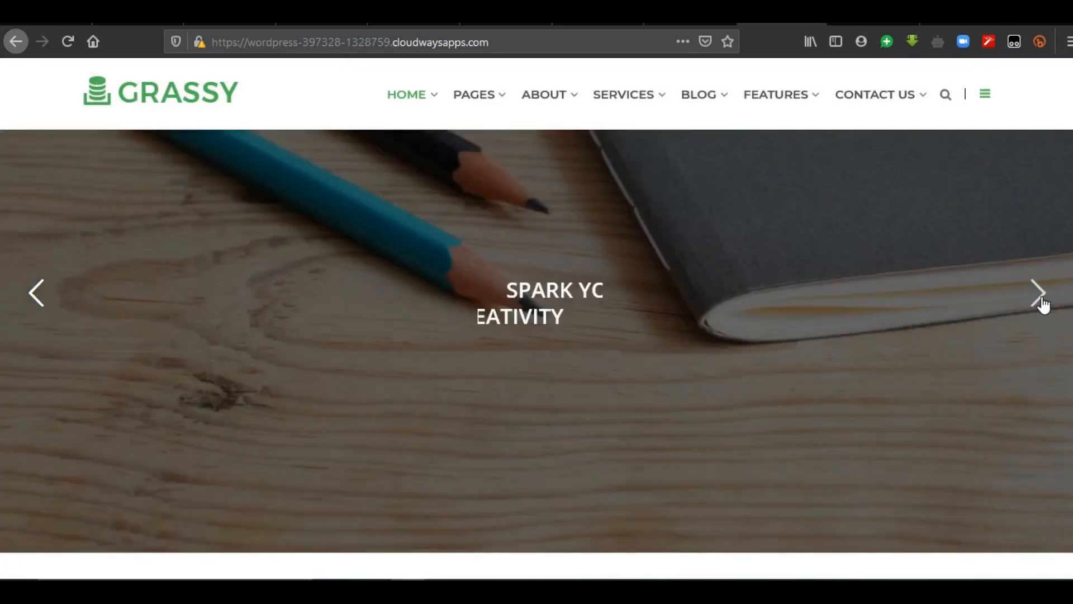
click(1040, 298)
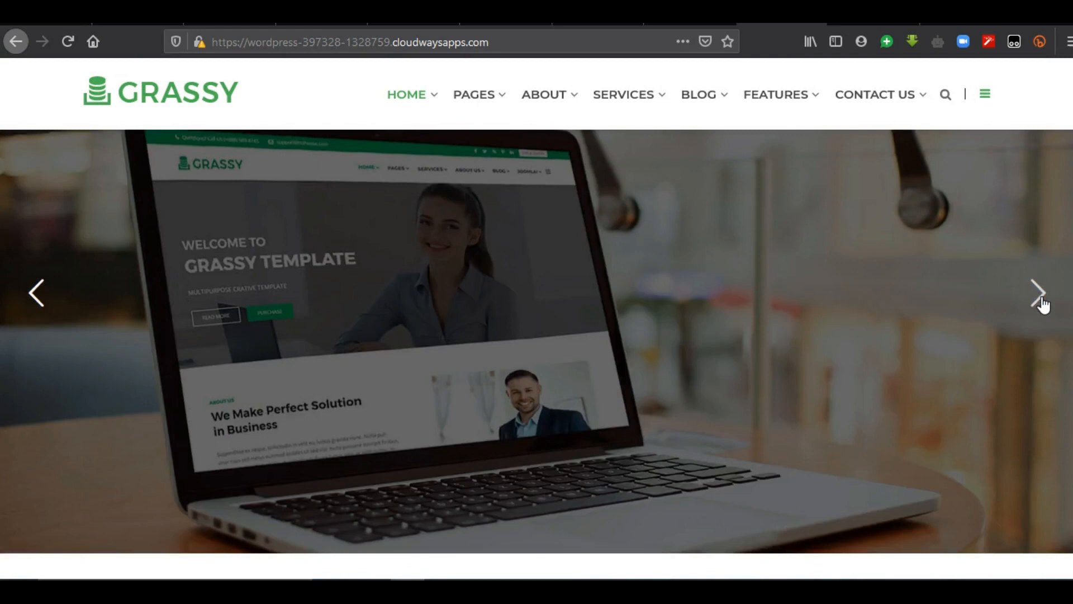